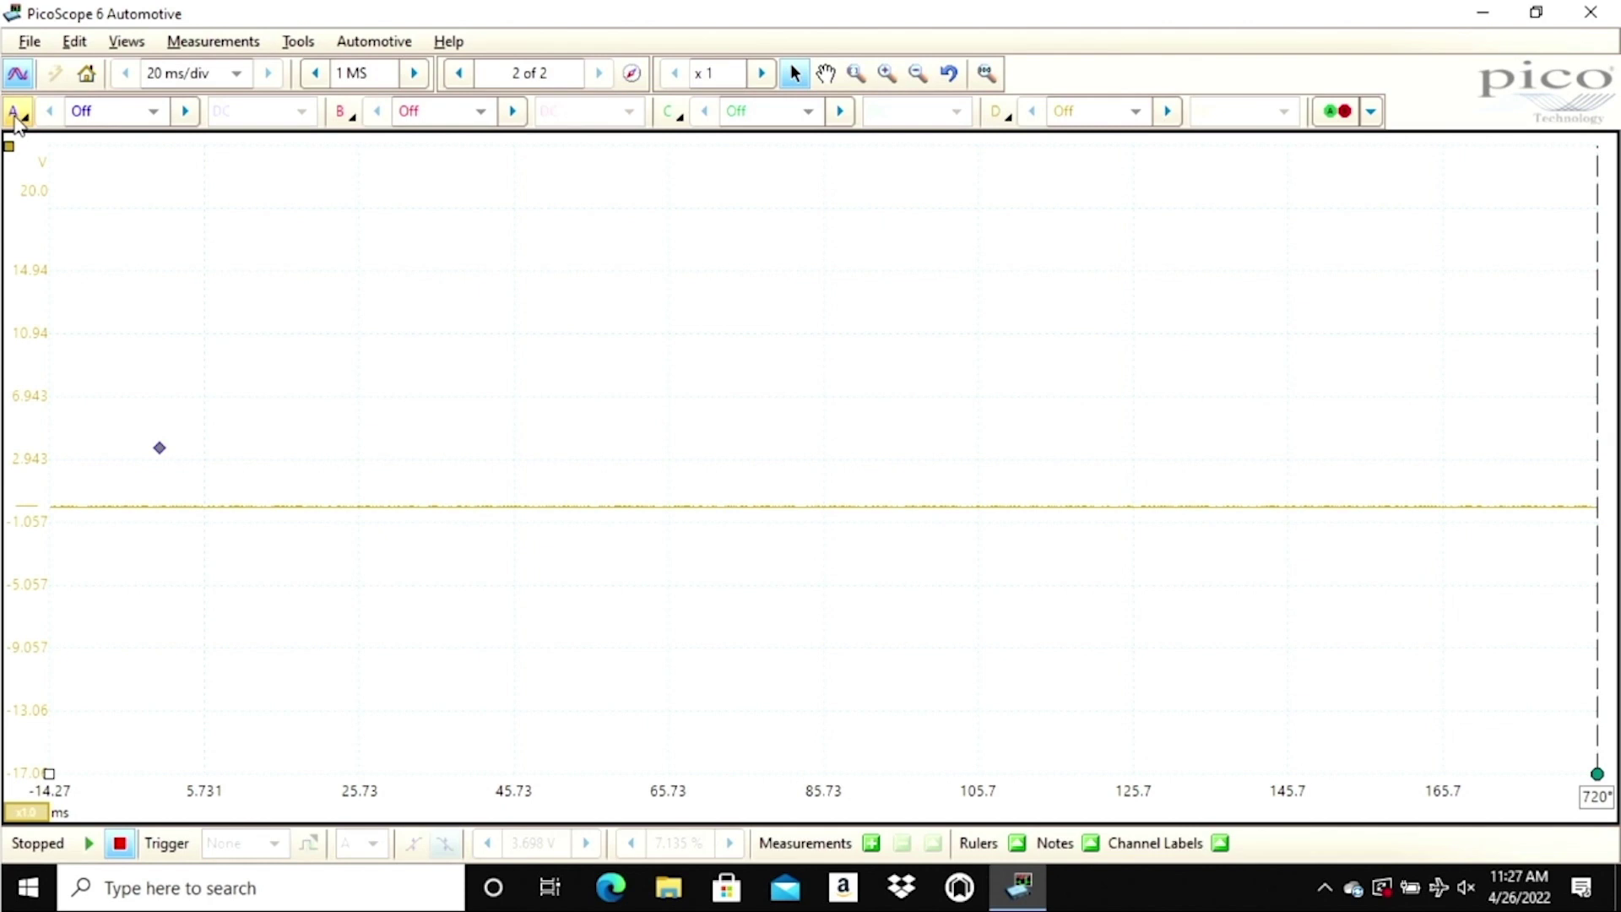
Set channel A to the ±20 V DC range and start the live capture.
left_click(17, 118)
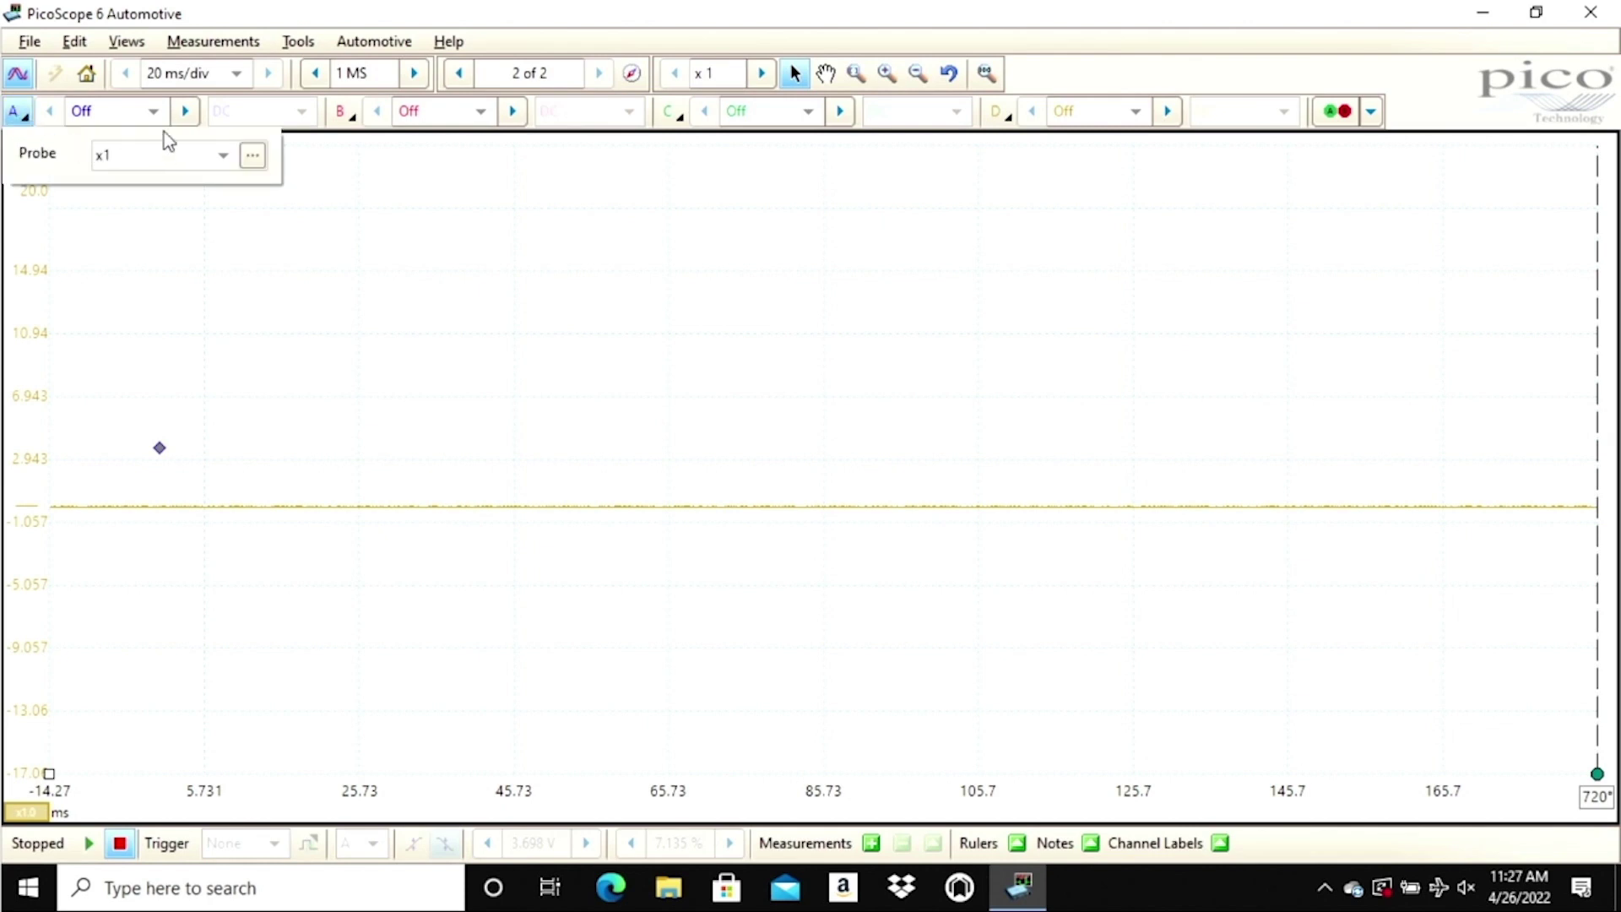
left_click(147, 117)
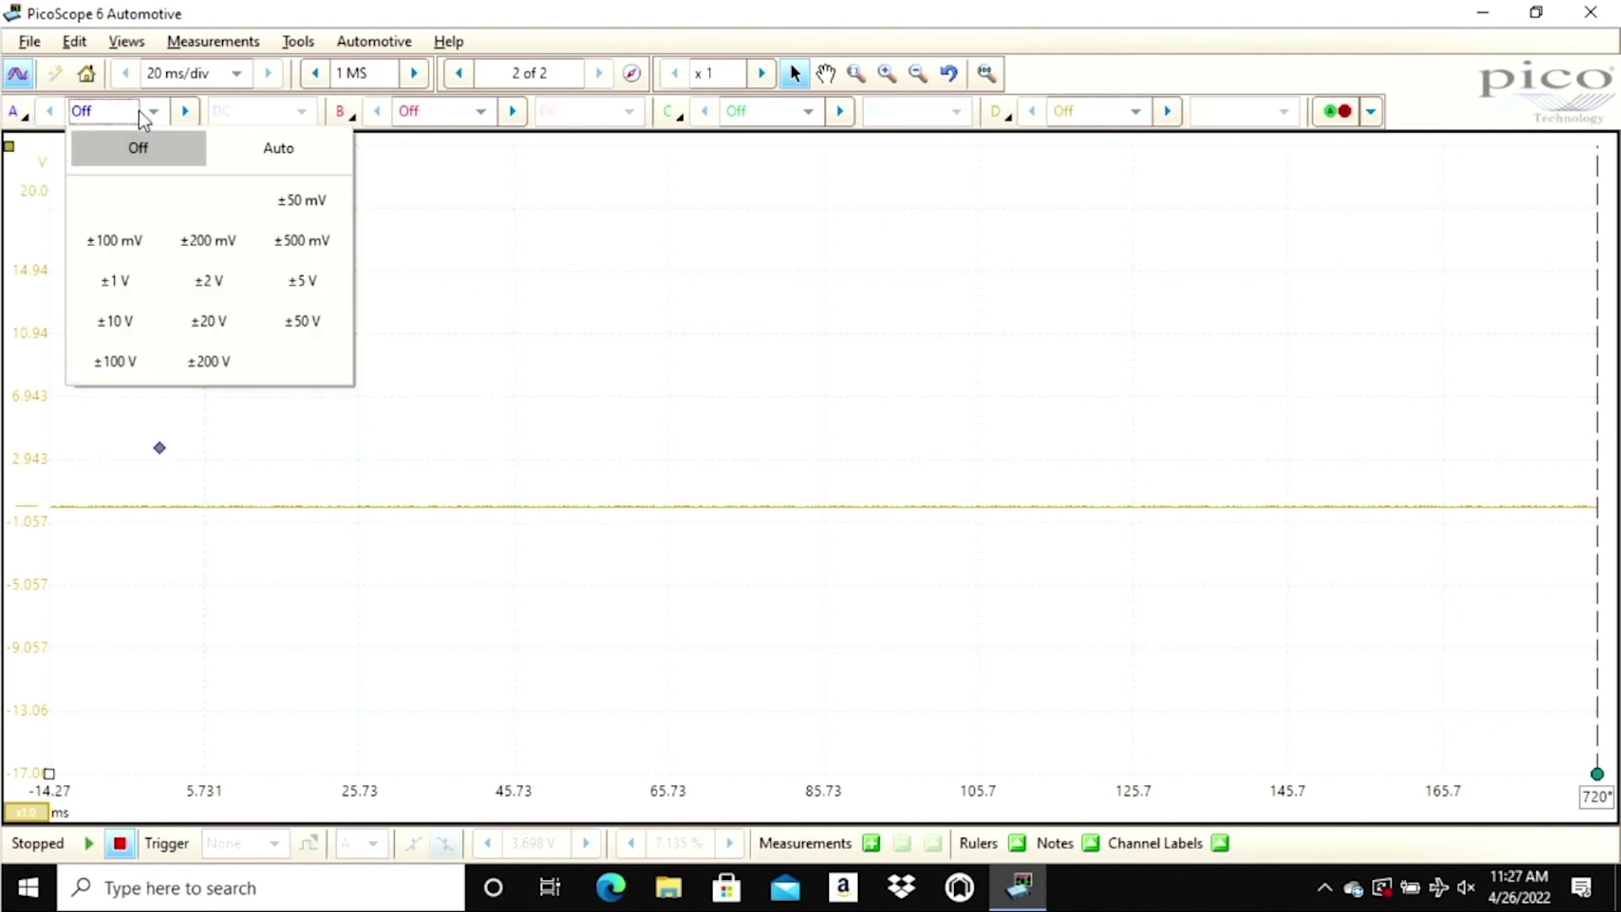
left_click(205, 321)
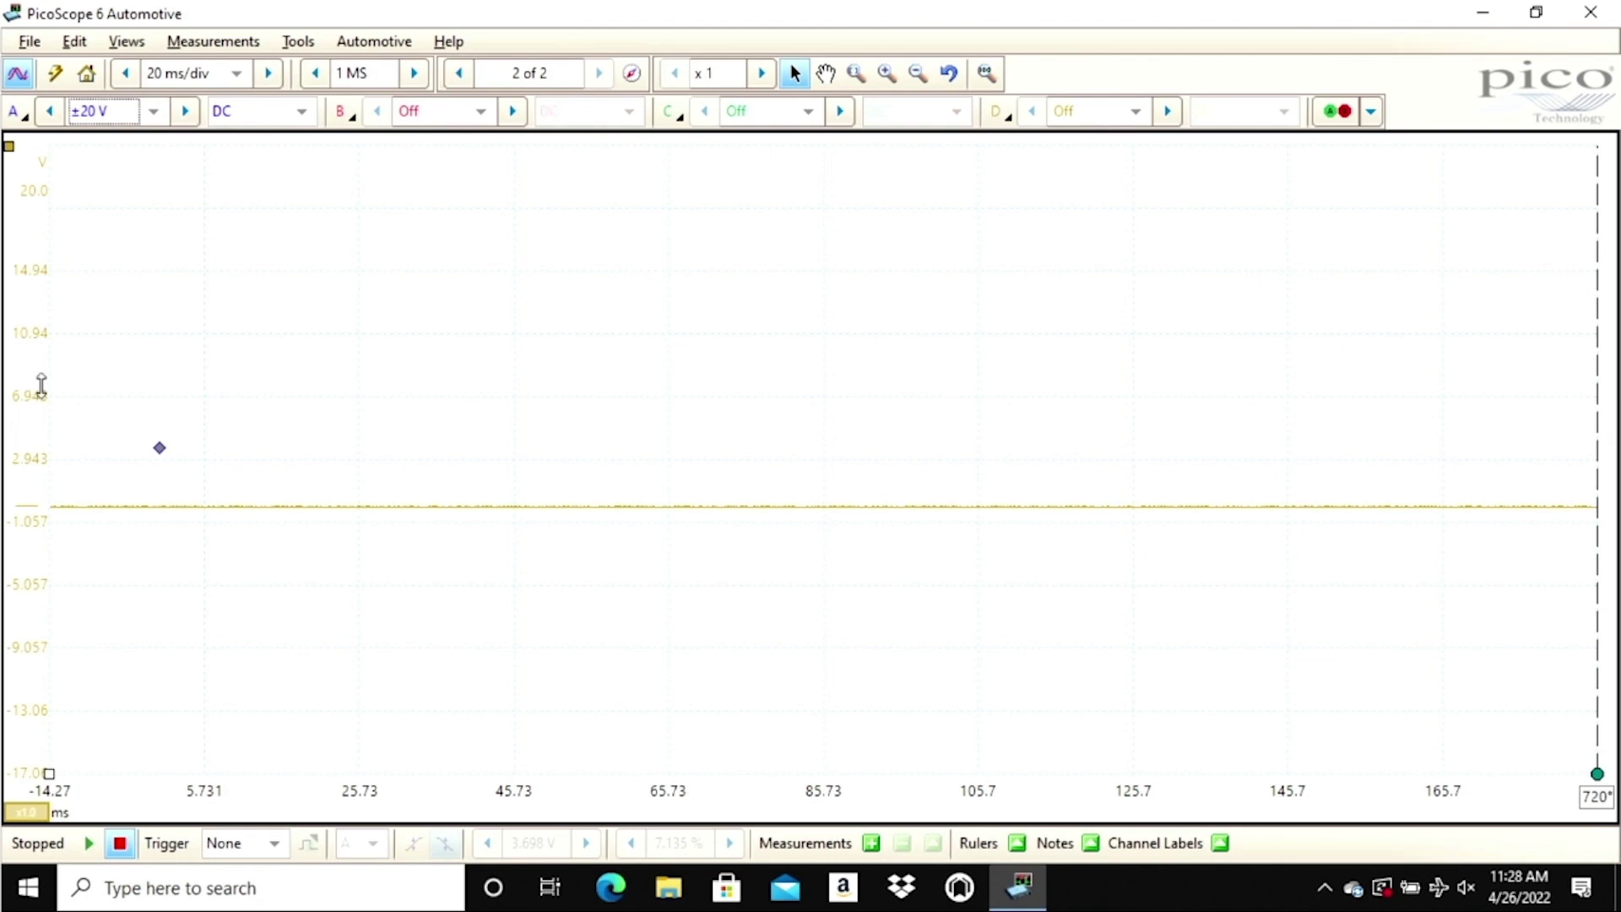
left_click(86, 843)
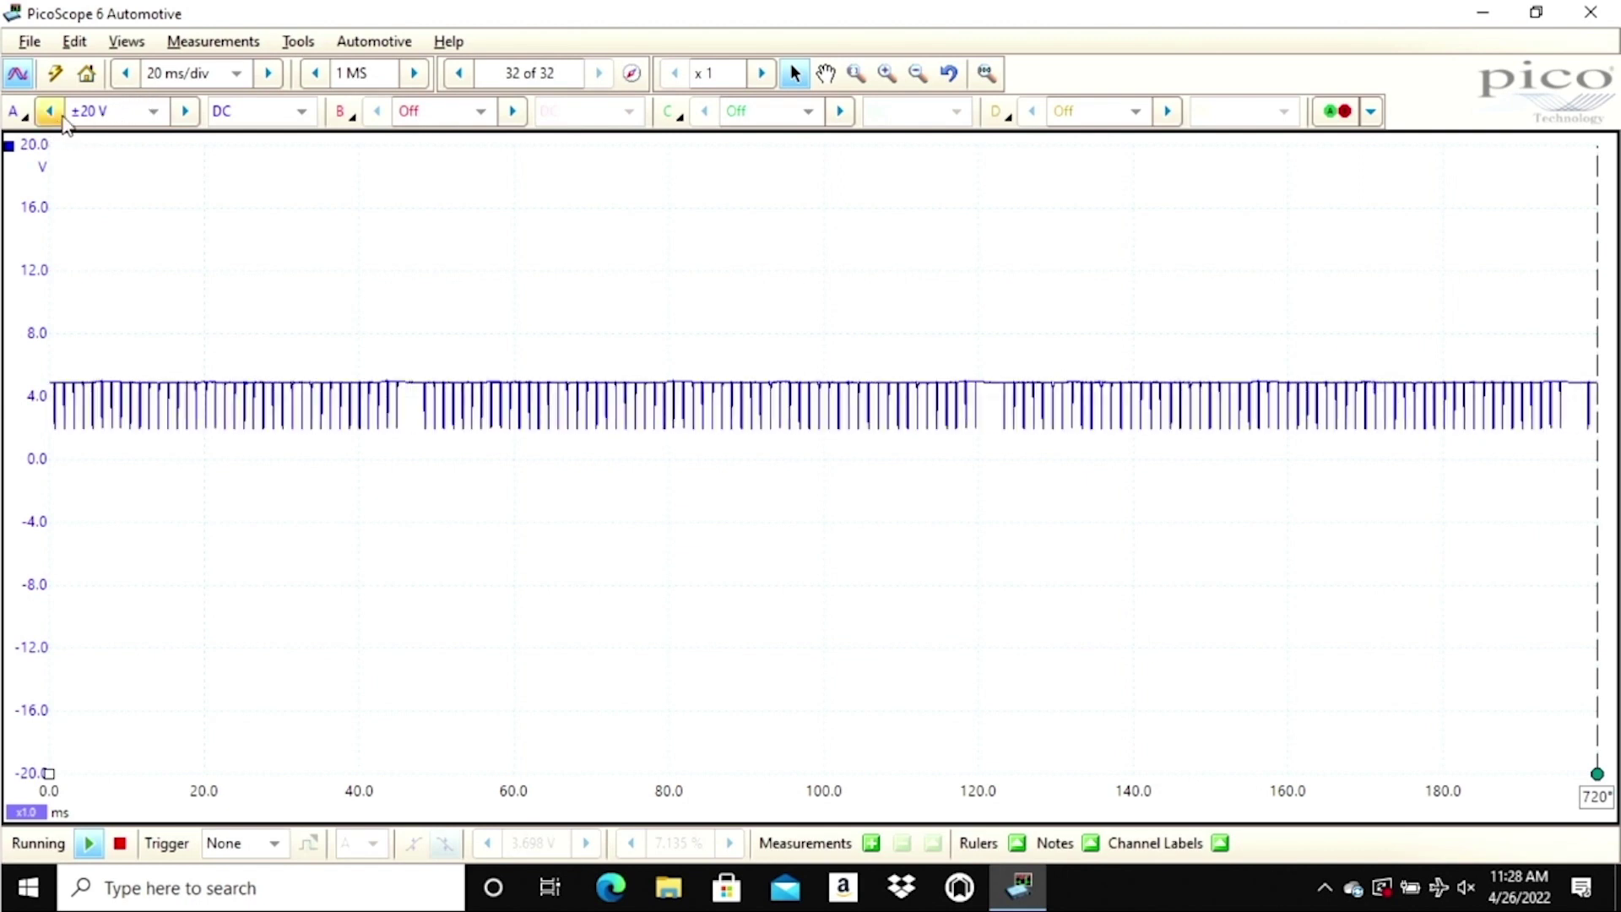
Step channel A's range through ±10 V to ±5 V and drag its axis down so the pulses fit.
left_click(93, 113)
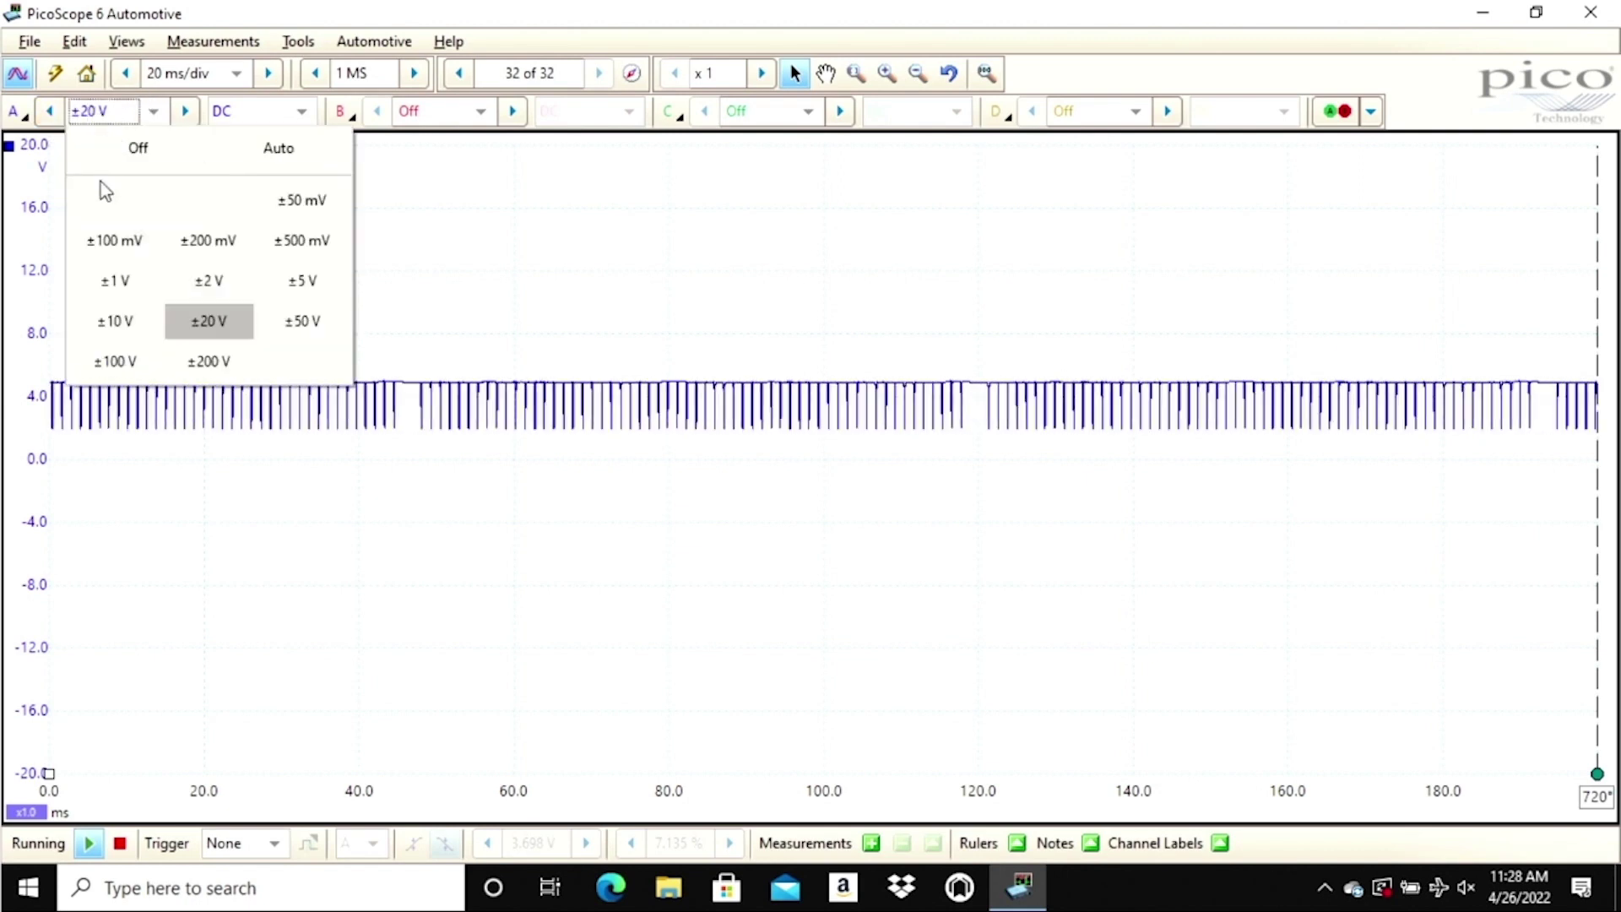
left_click(115, 321)
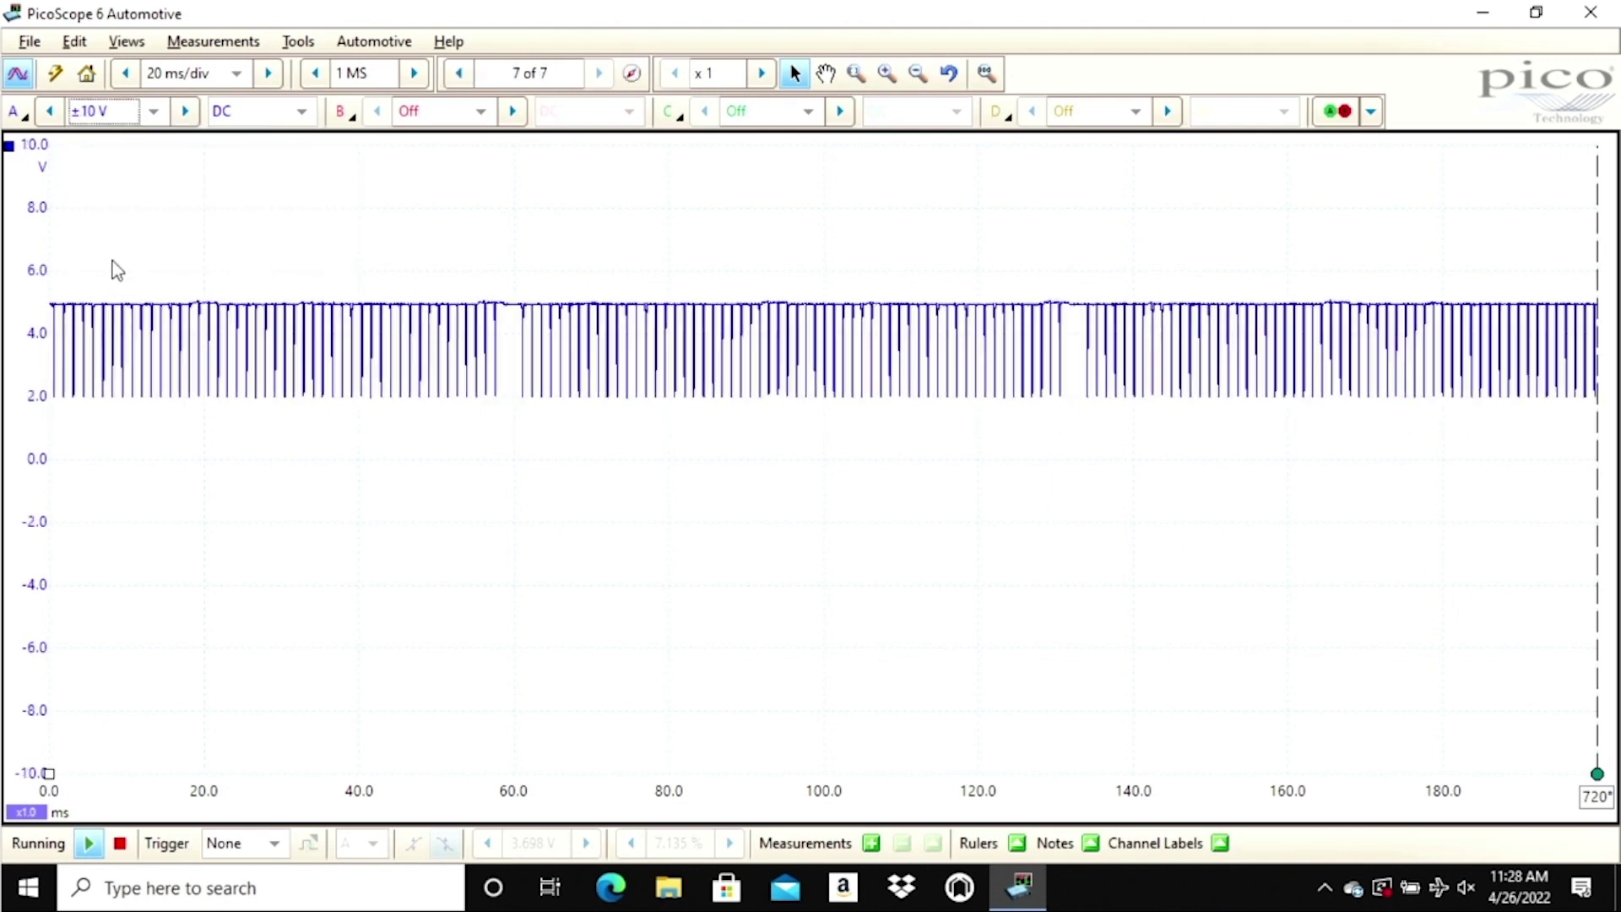
left_click(125, 114)
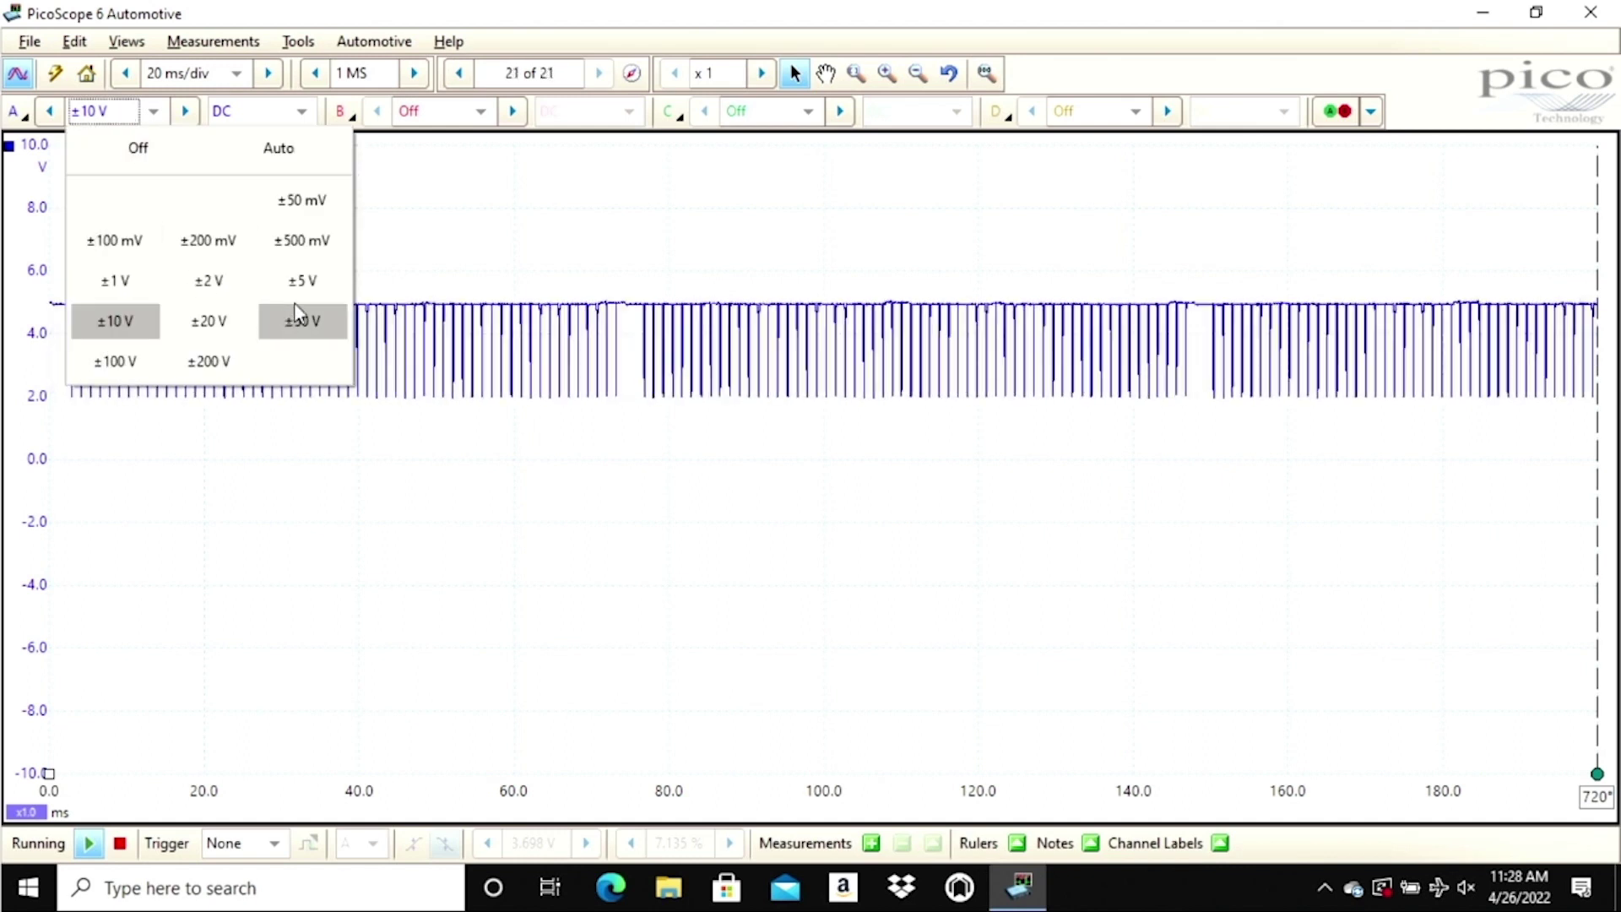
left_click(303, 282)
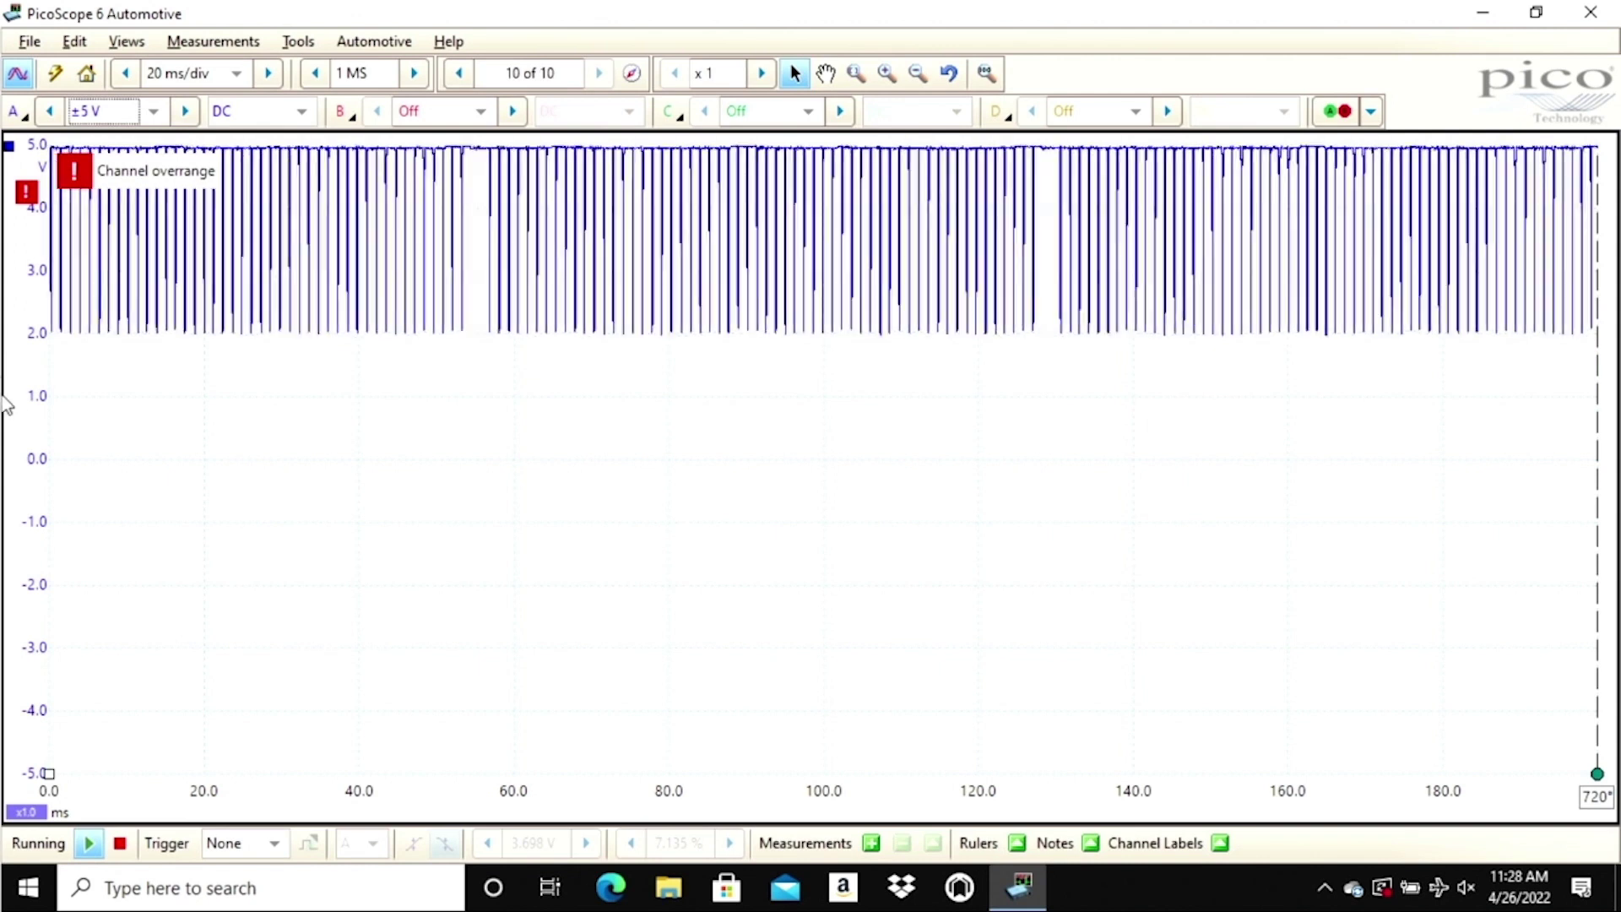
left_click_drag(5, 461, 3, 584)
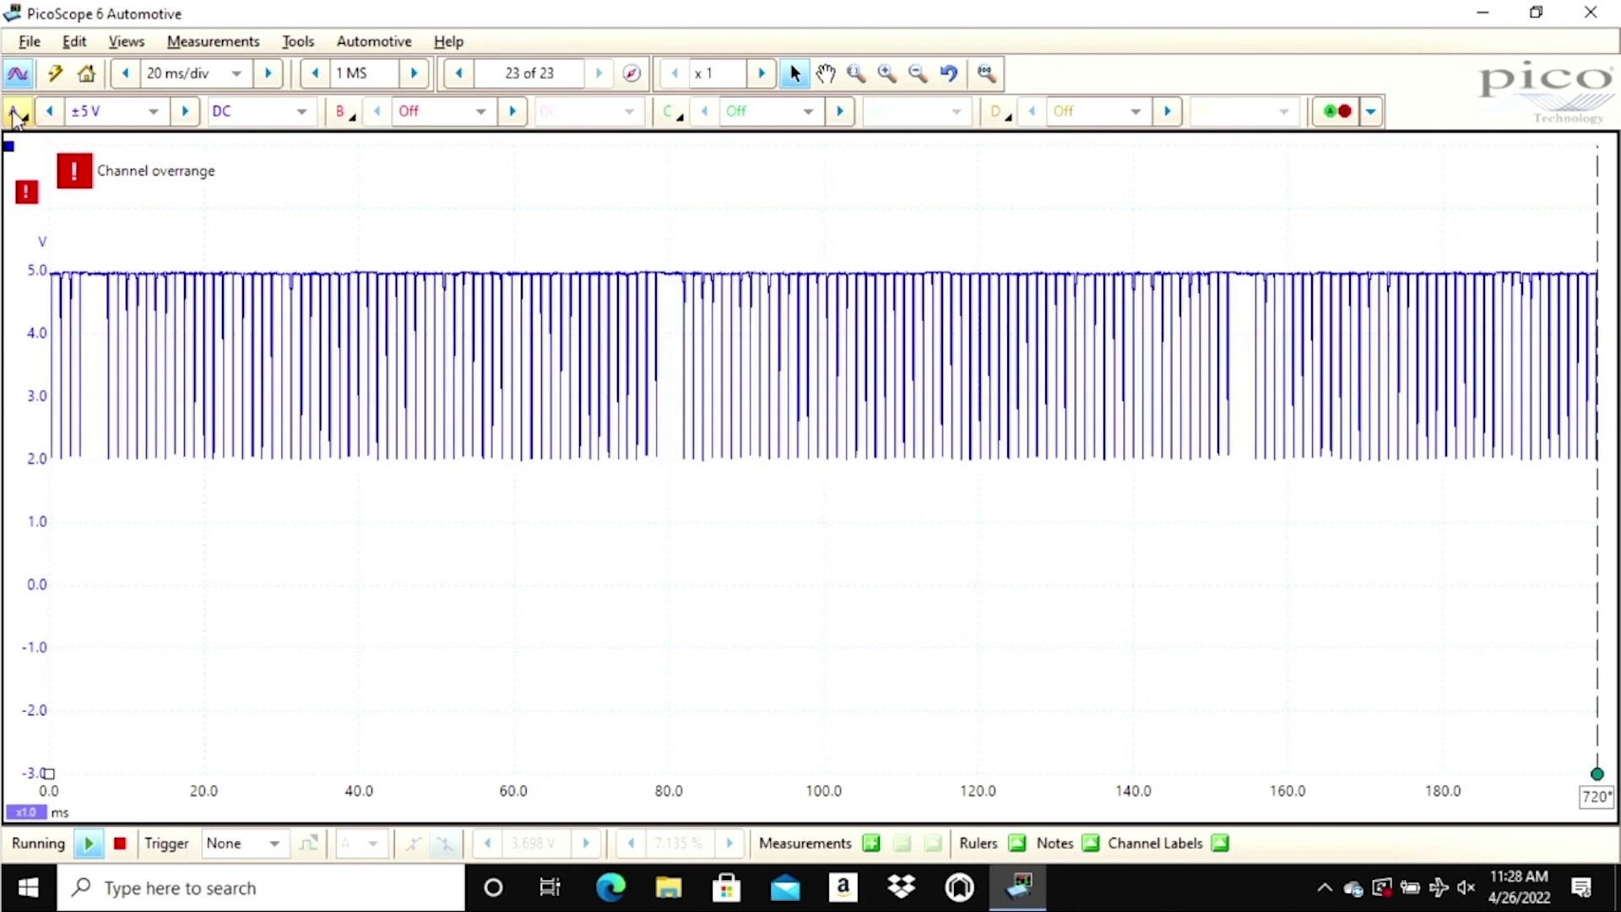
Raise channel A's lowpass filter from 5 kHz to 7 kHz.
left_click(17, 111)
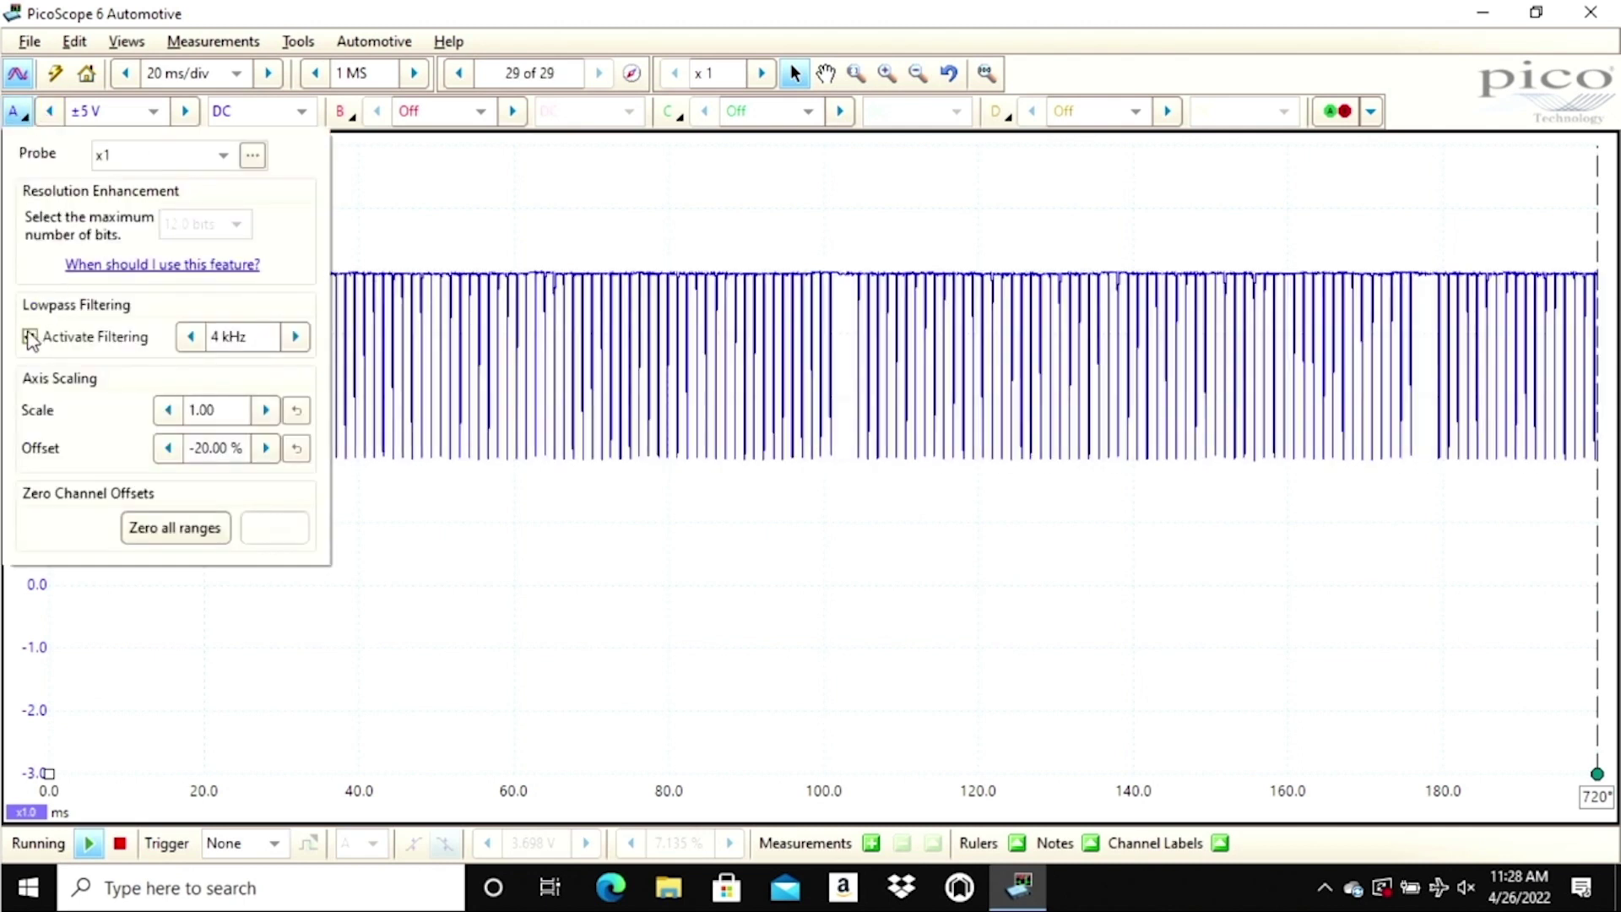
left_click(295, 337)
left_click(294, 338)
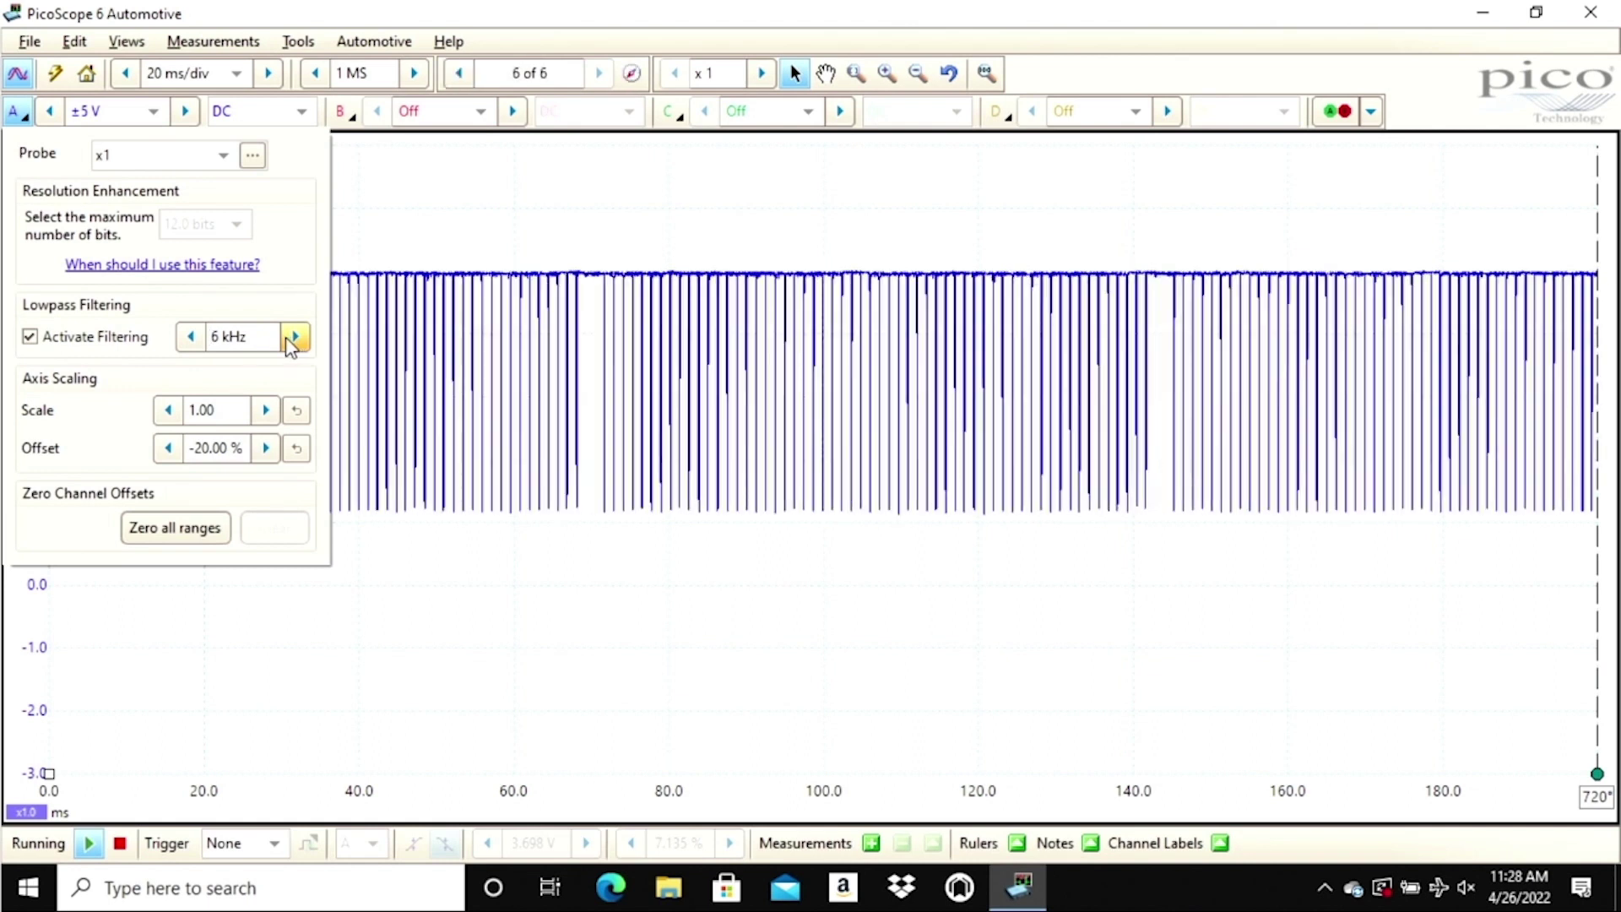
left_click(295, 338)
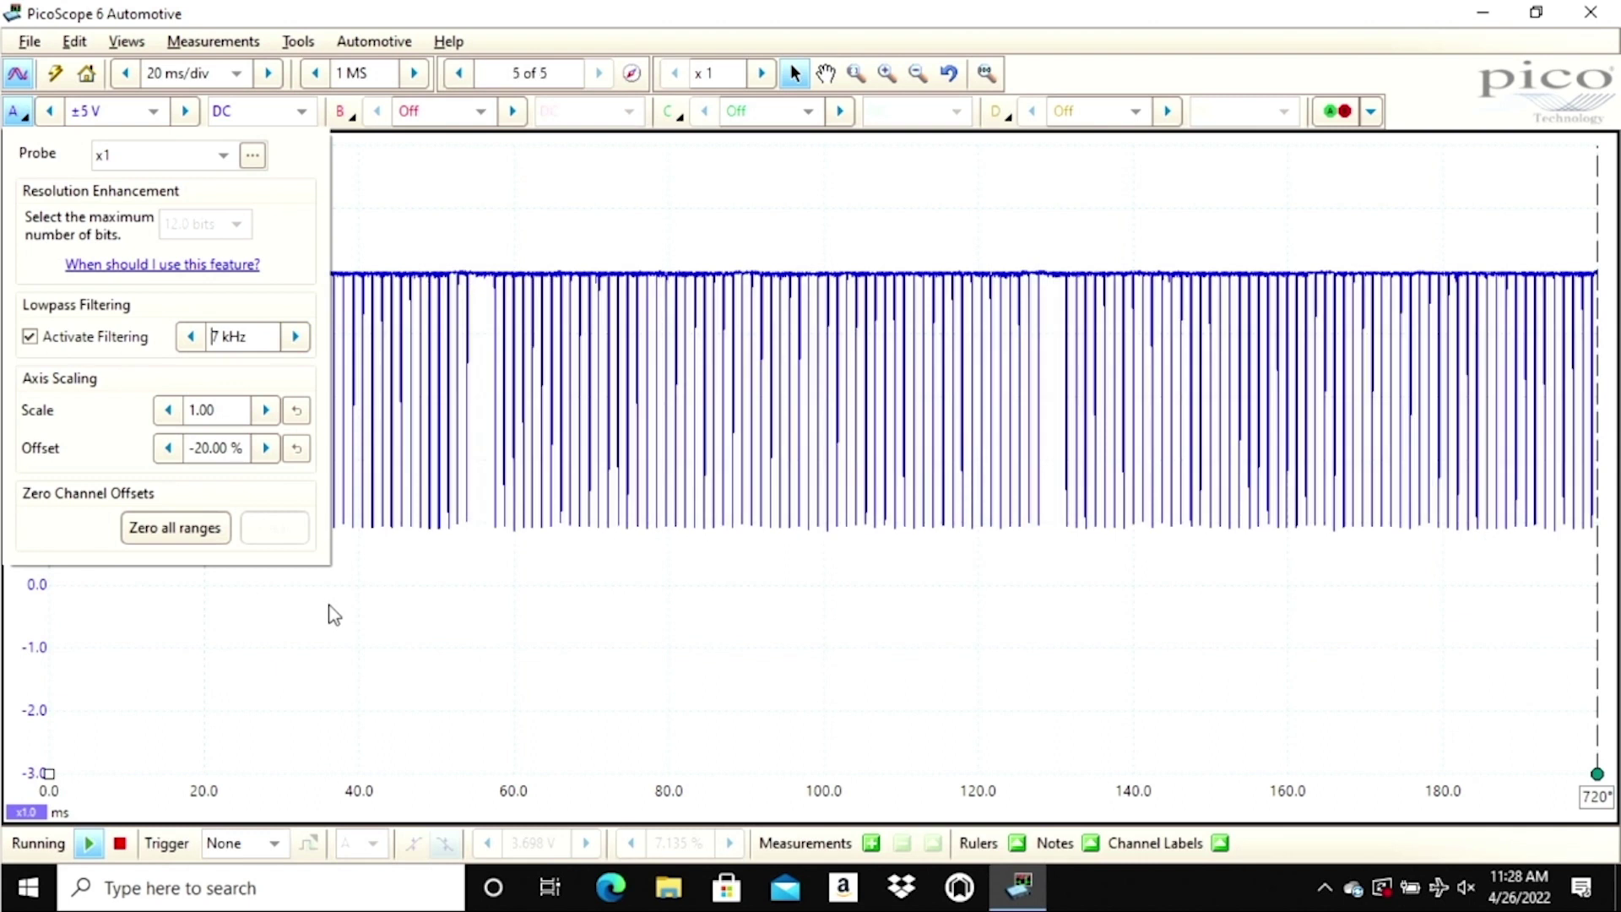
left_click(334, 613)
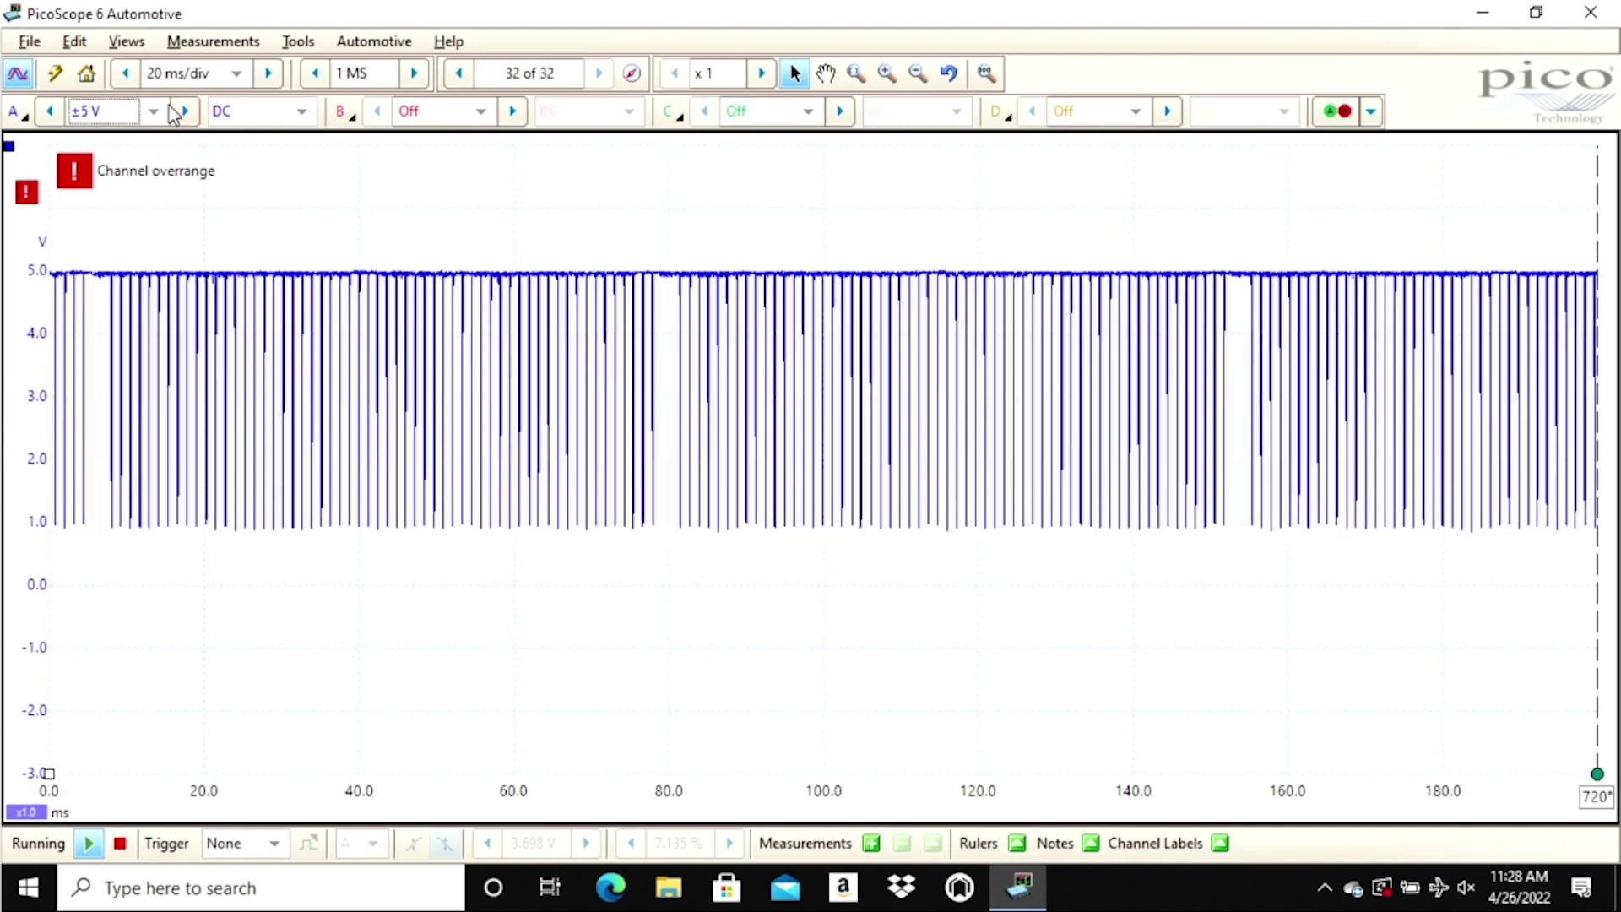
Return channel A's range to ±10 V and stop the capture.
left_click(160, 110)
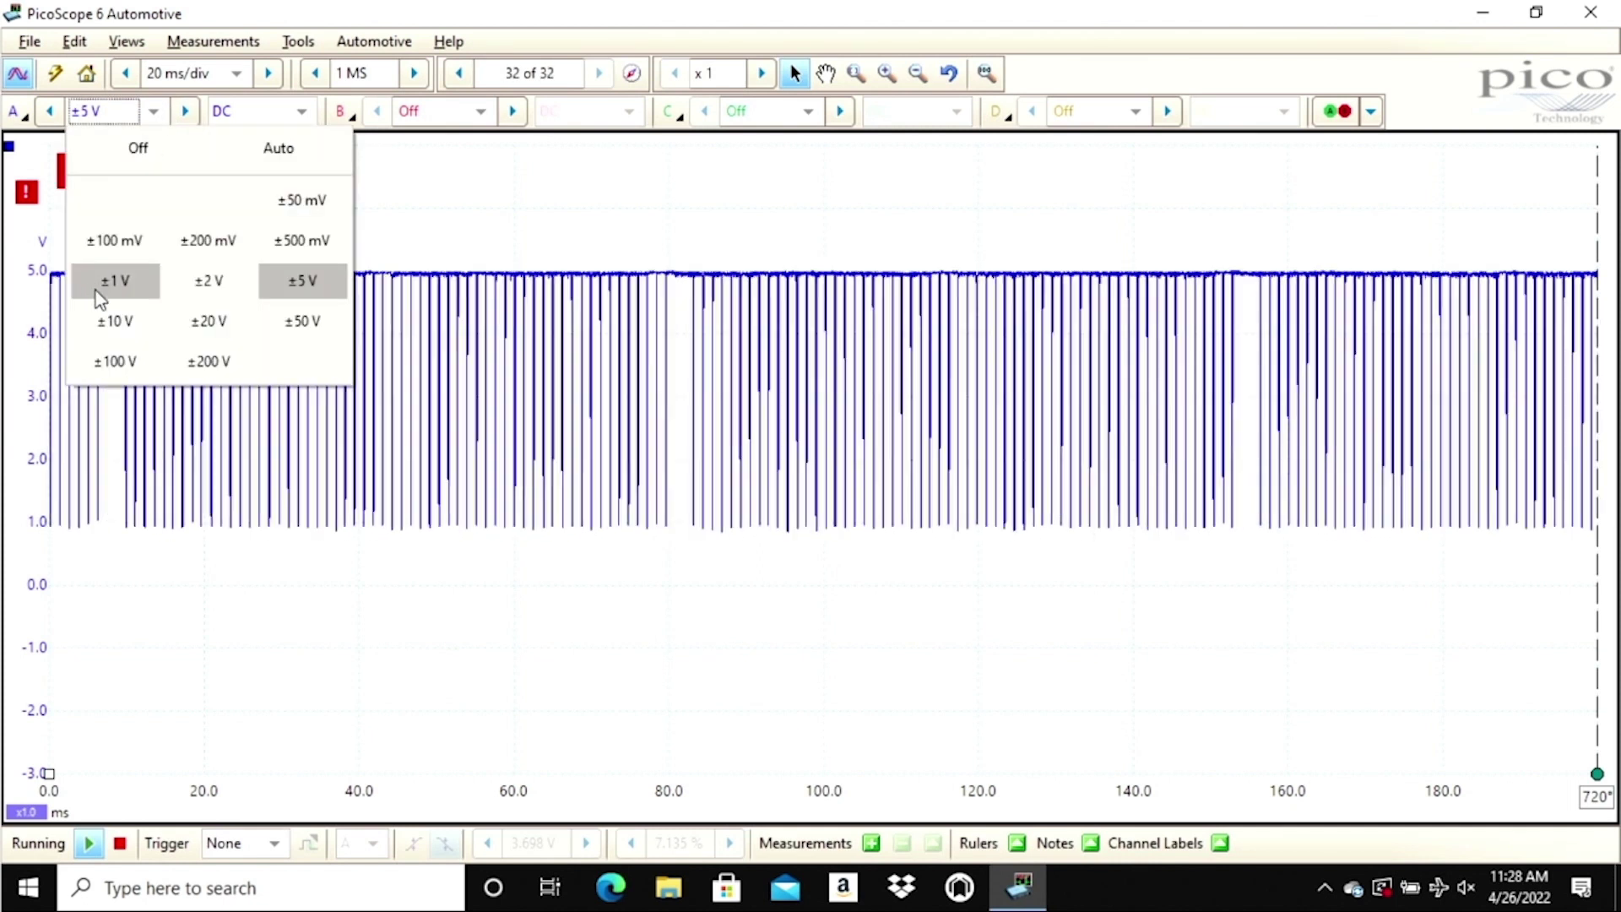
left_click(115, 320)
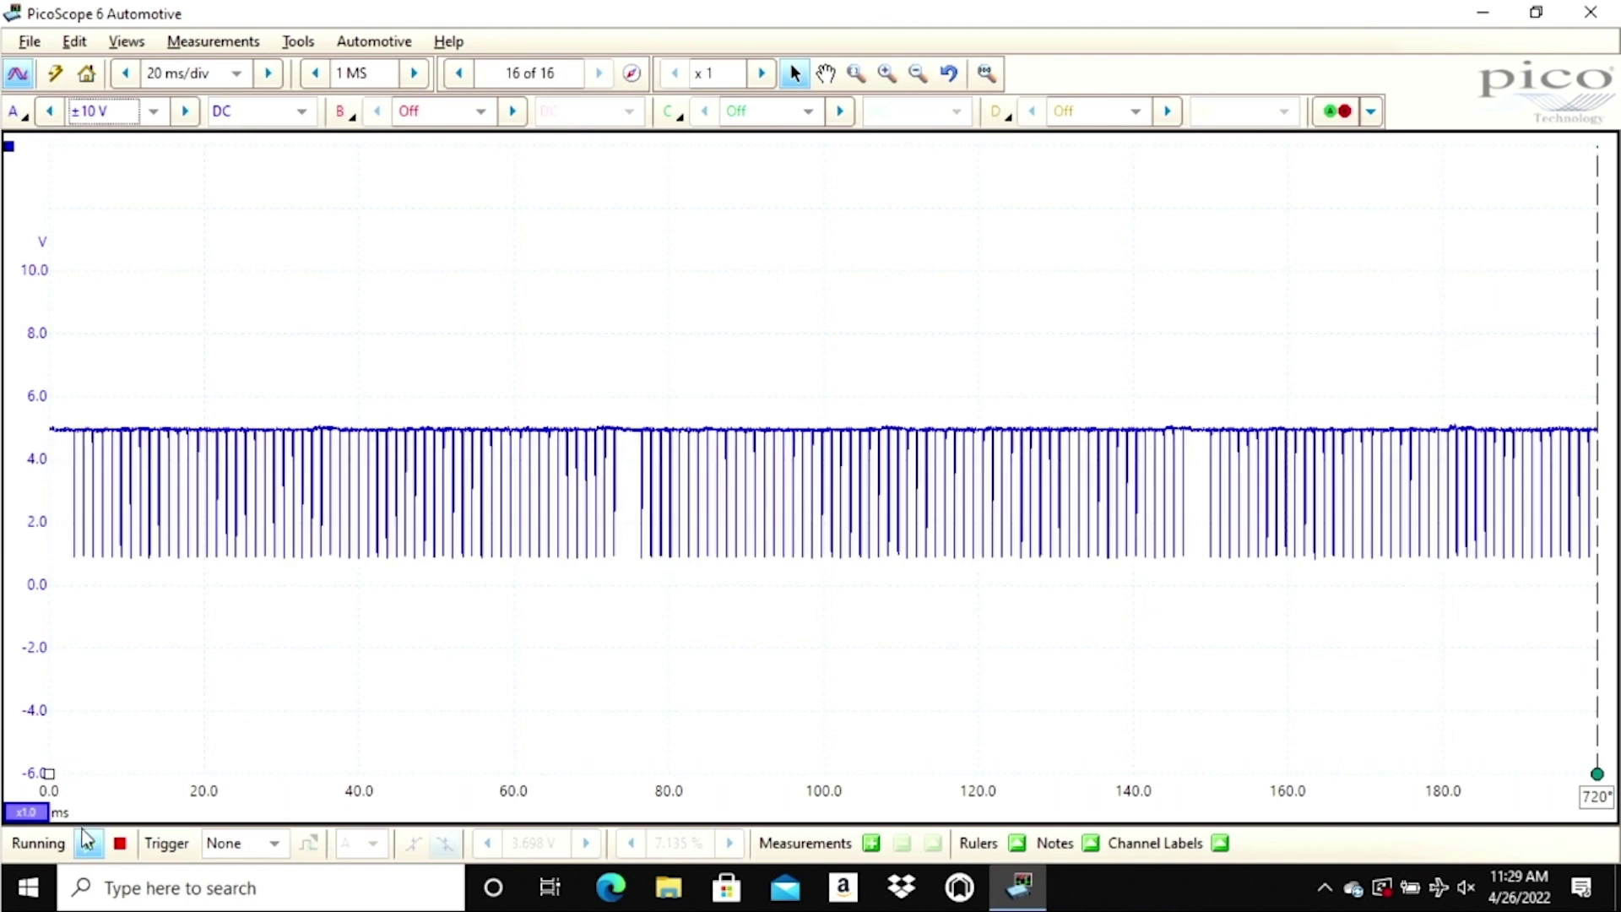
left_click(119, 843)
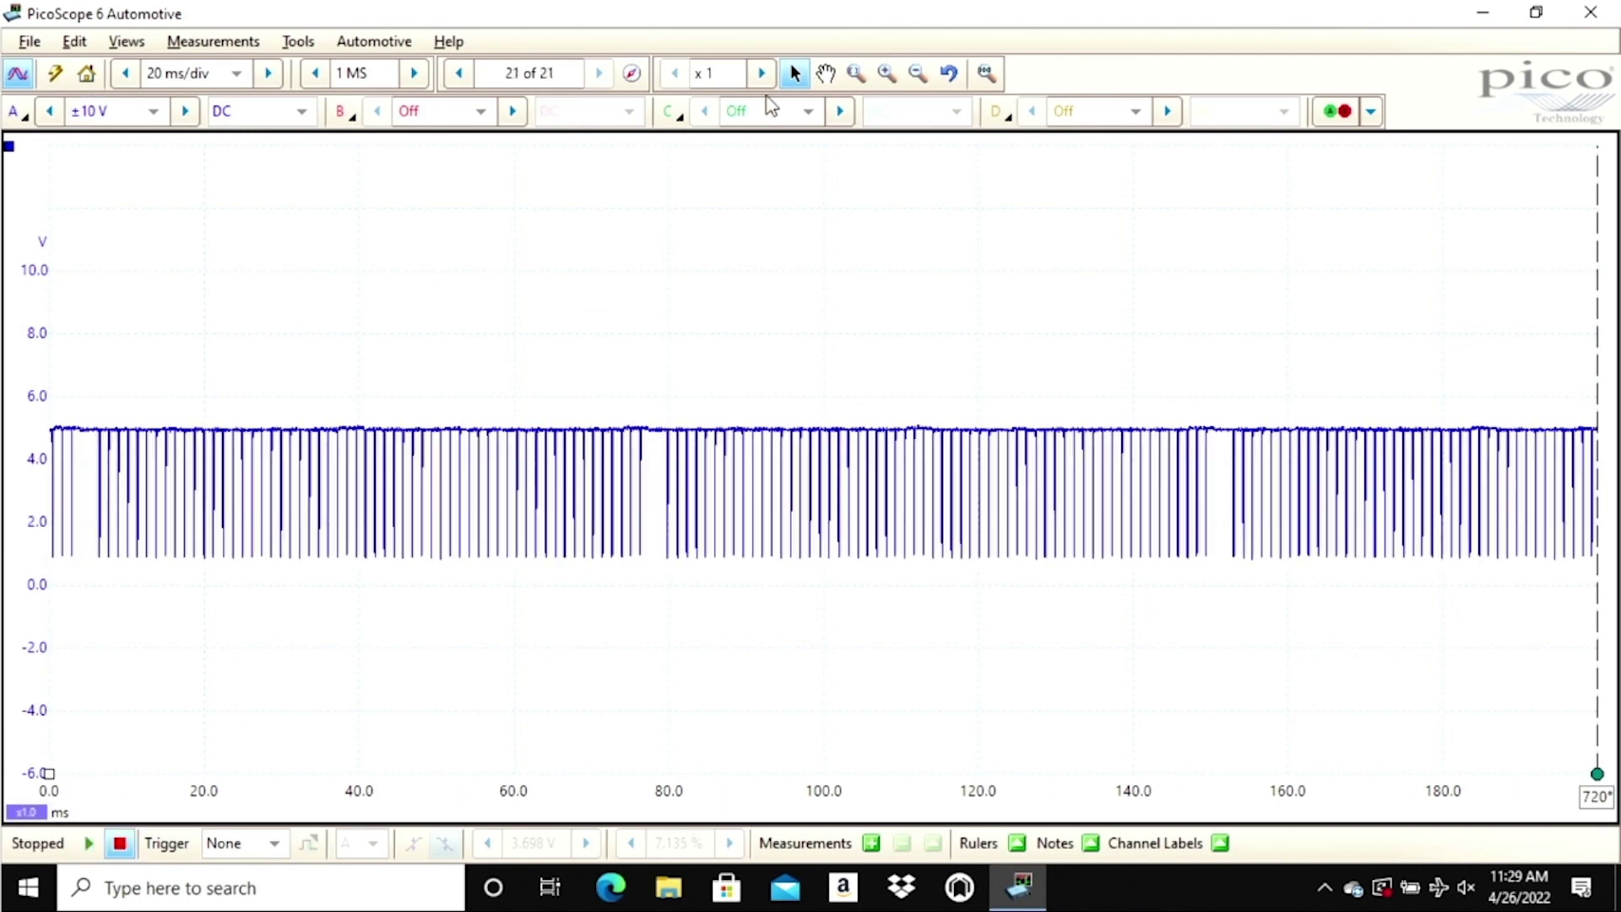
Zoom the channel A trace to span 0–174.7 ms and collapse the Zoom Overview out of the way.
left_click(884, 74)
left_click(117, 421)
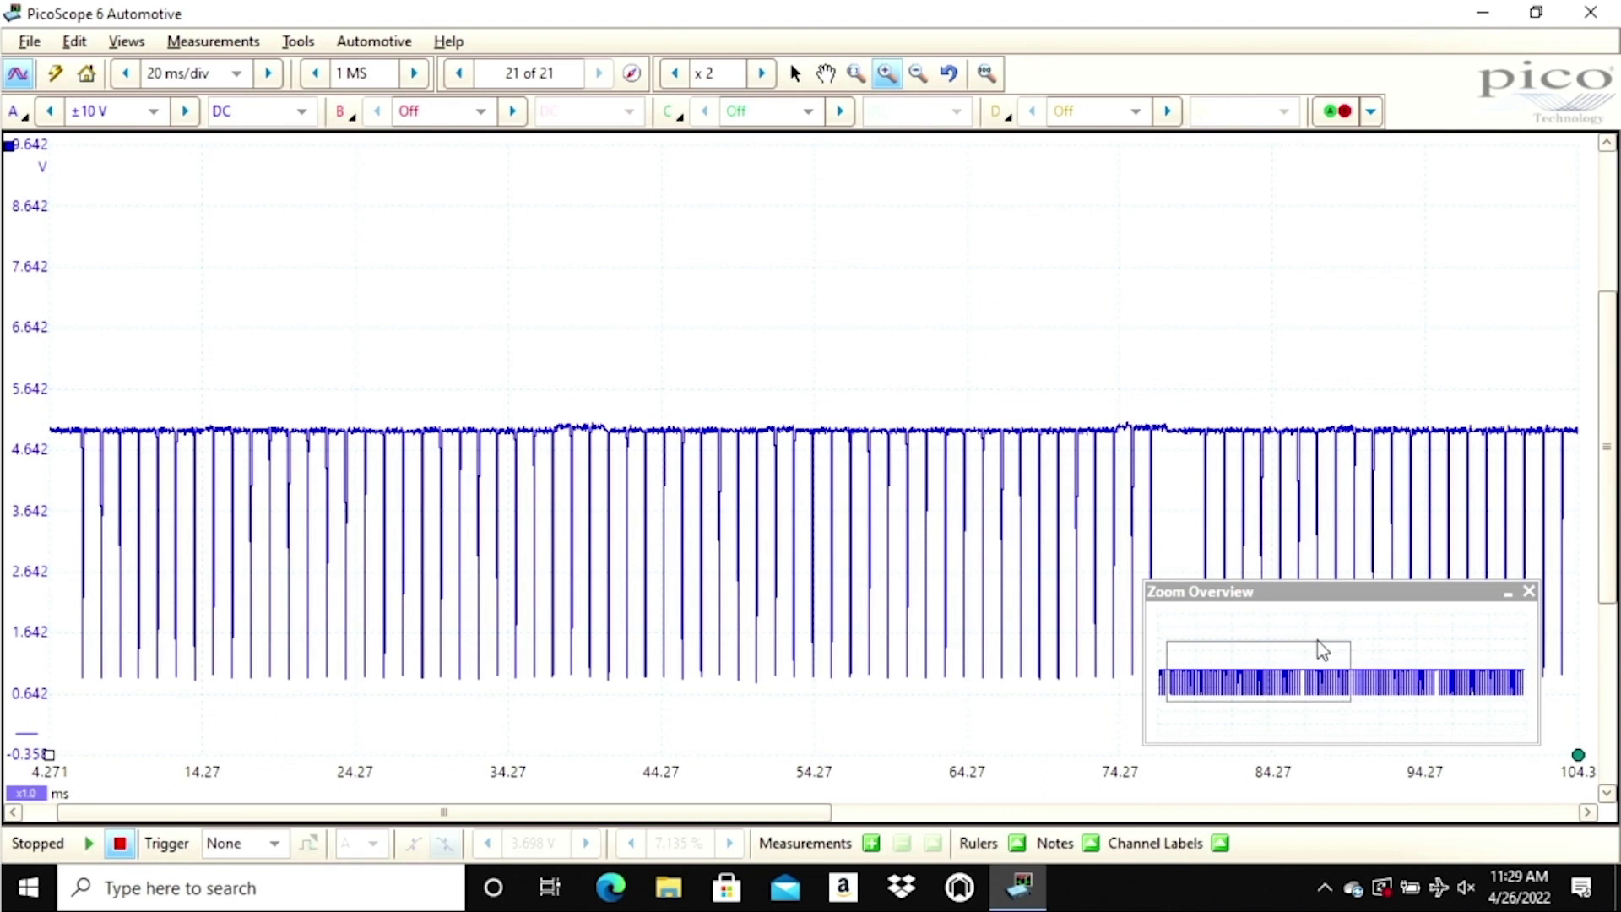
left_click_drag(1297, 643, 1337, 631)
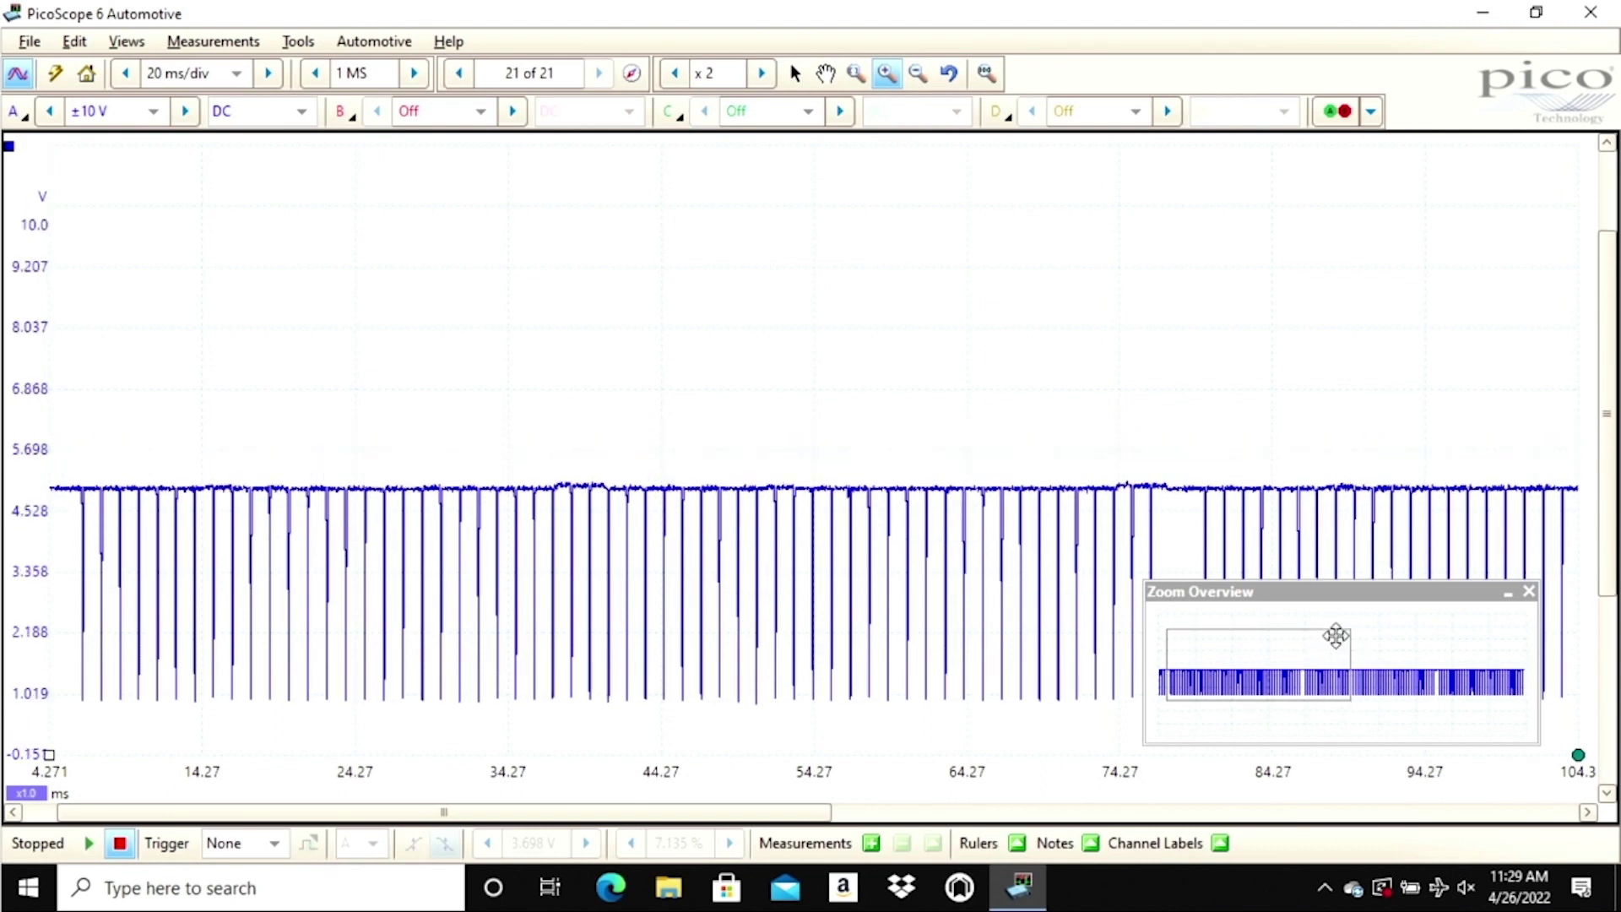
left_click_drag(1345, 653, 1474, 656)
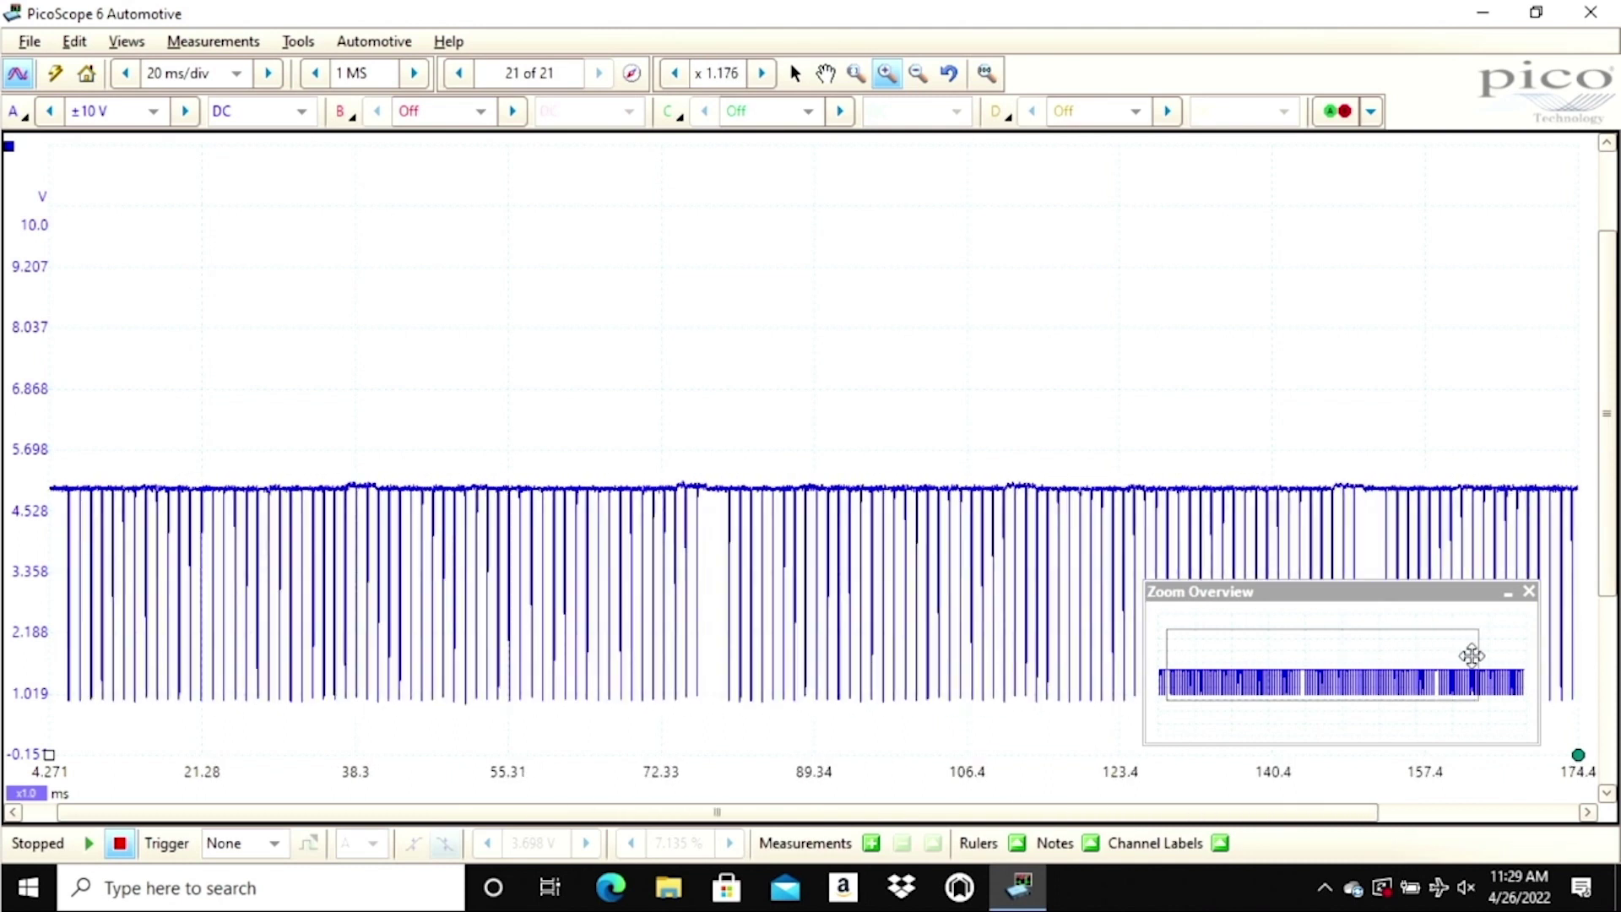
left_click_drag(1168, 652, 1138, 650)
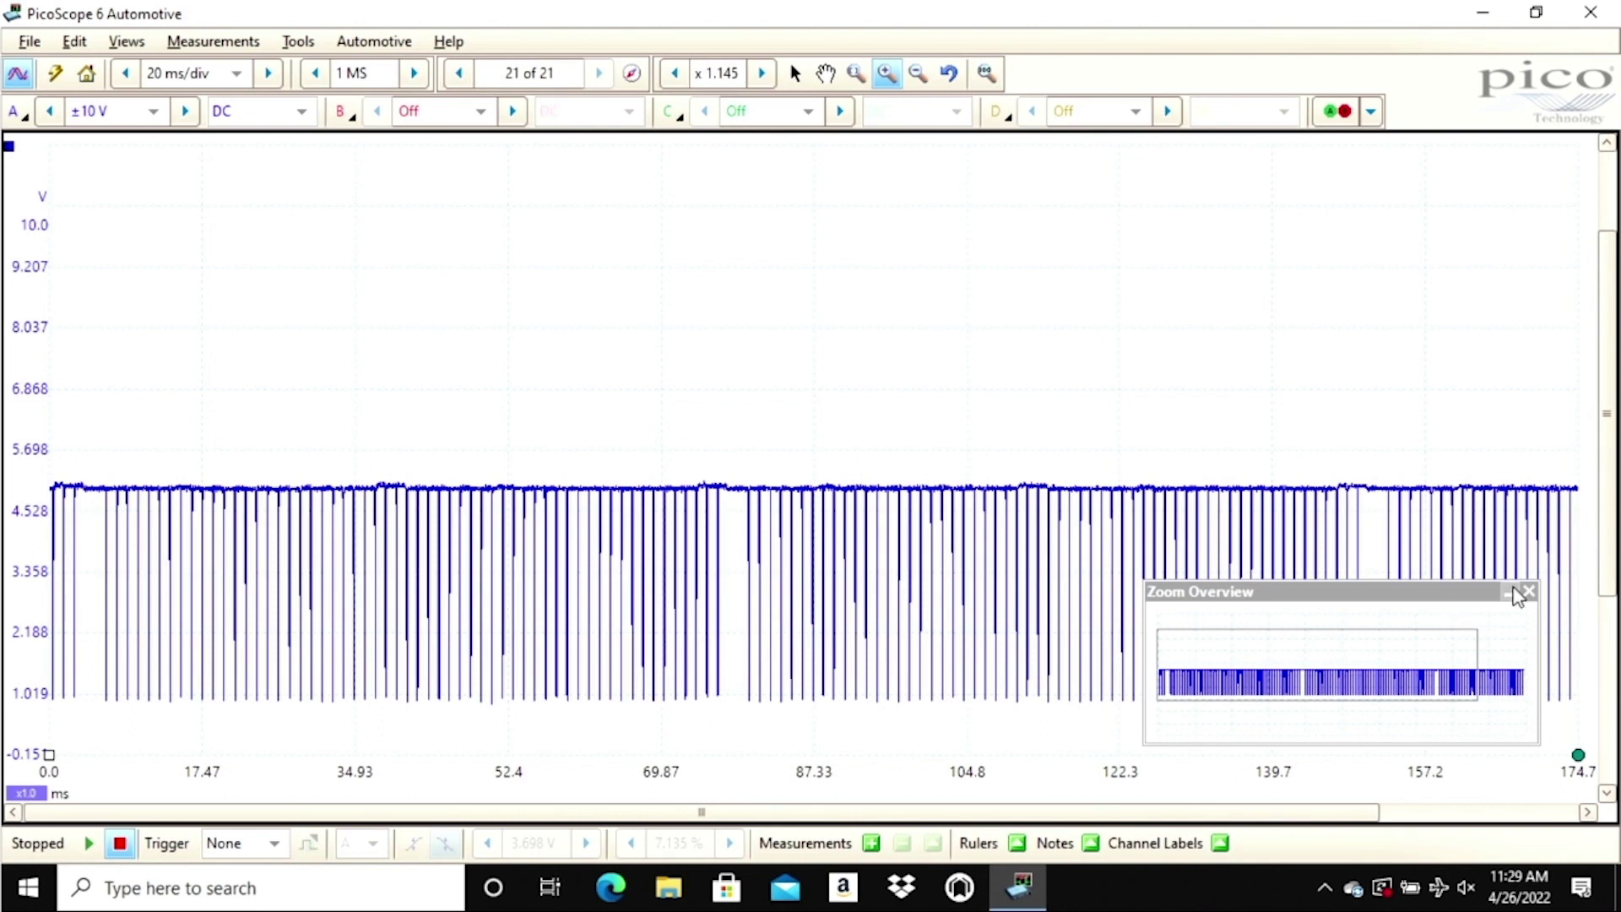
left_click(1508, 592)
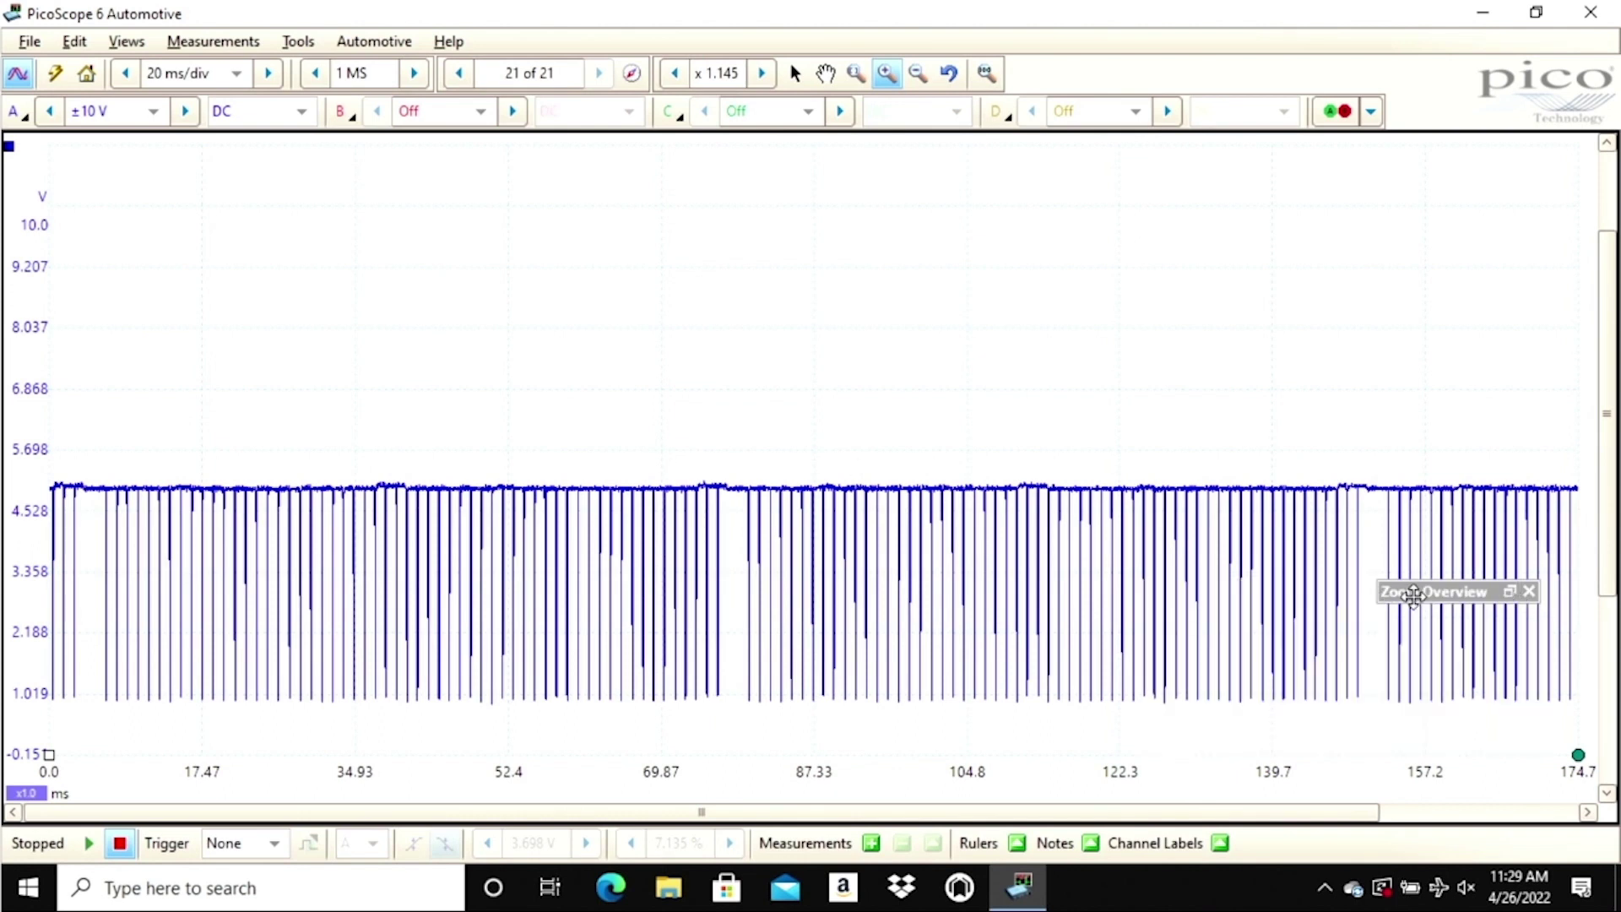
left_click_drag(1413, 595, 1472, 163)
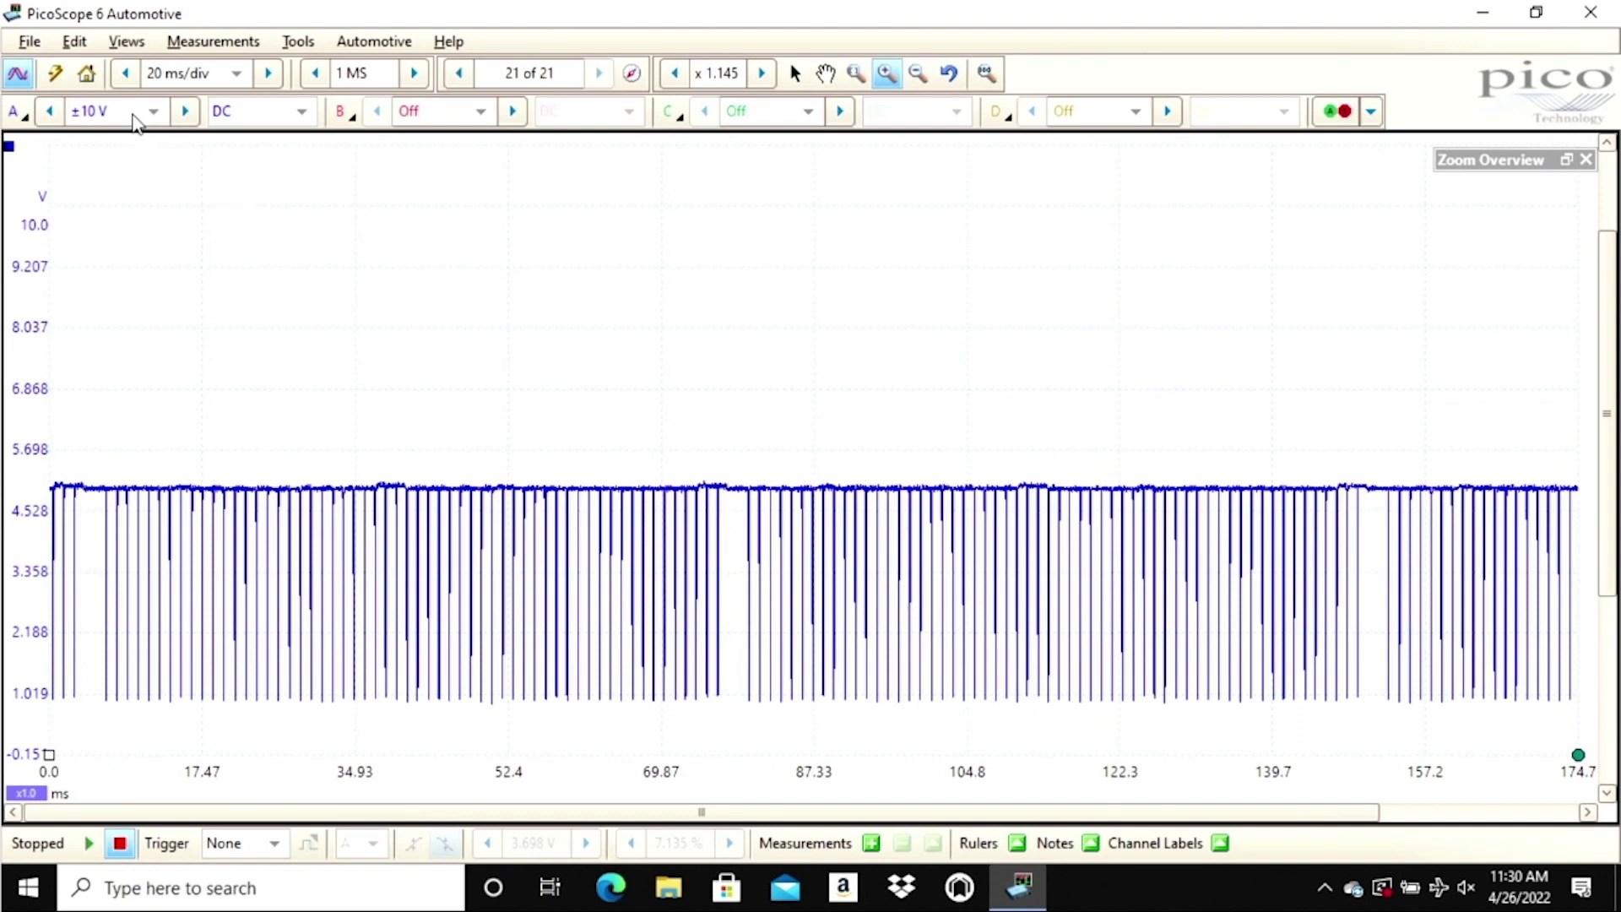
Resume the live capture.
left_click(95, 838)
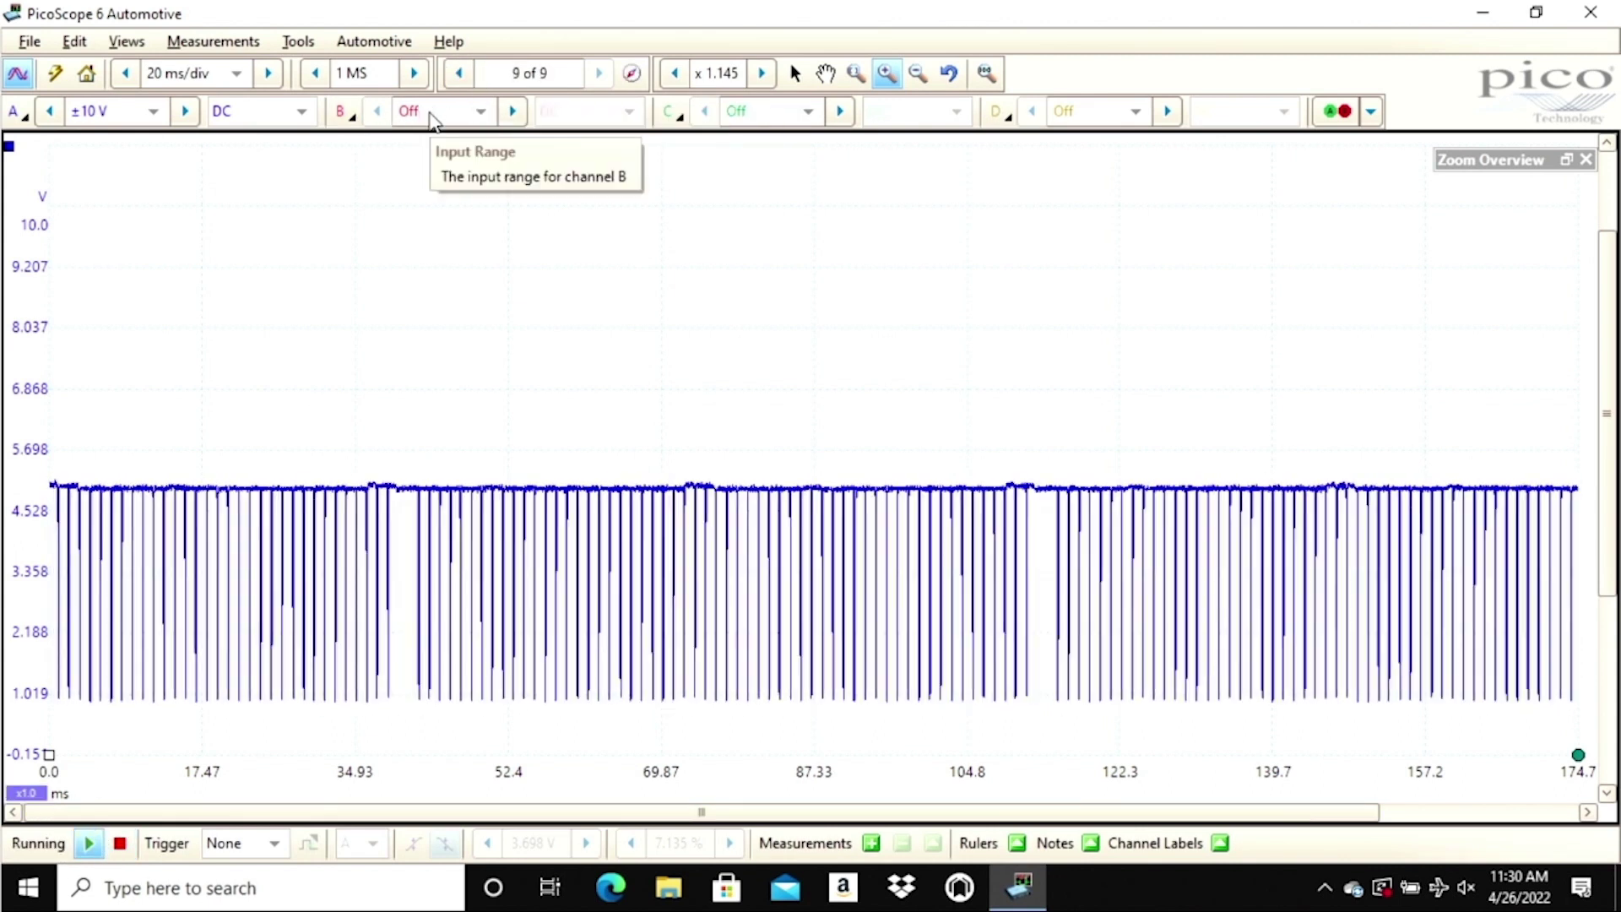
Turn on channel B at ±10 V, widen it to ±20 V, and raise its red trace.
left_click(431, 114)
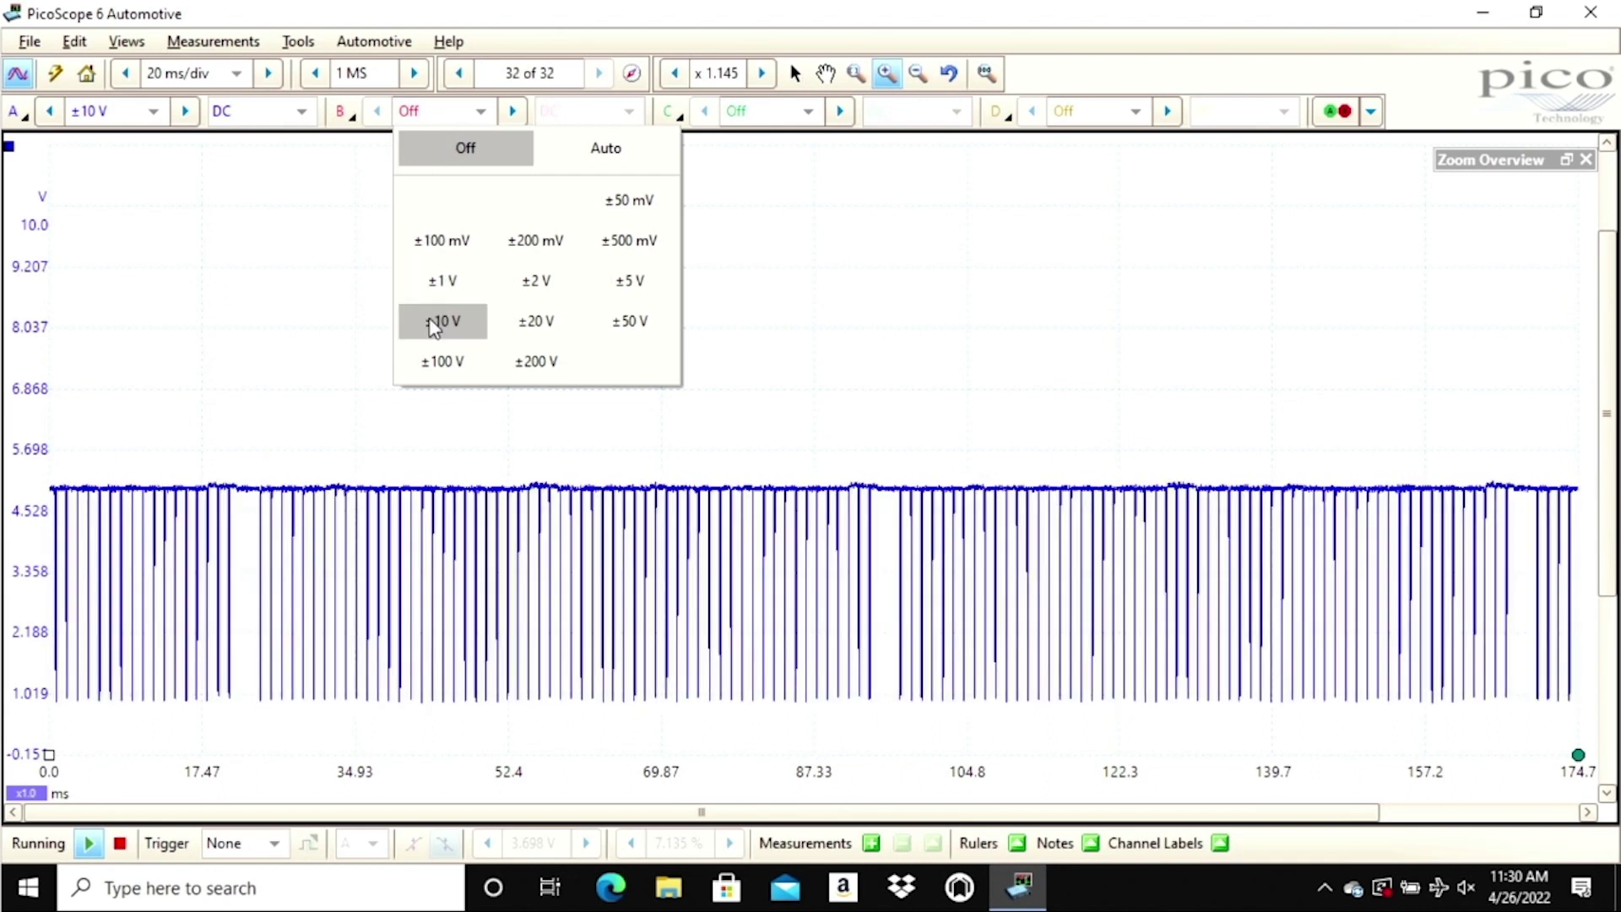
left_click(434, 325)
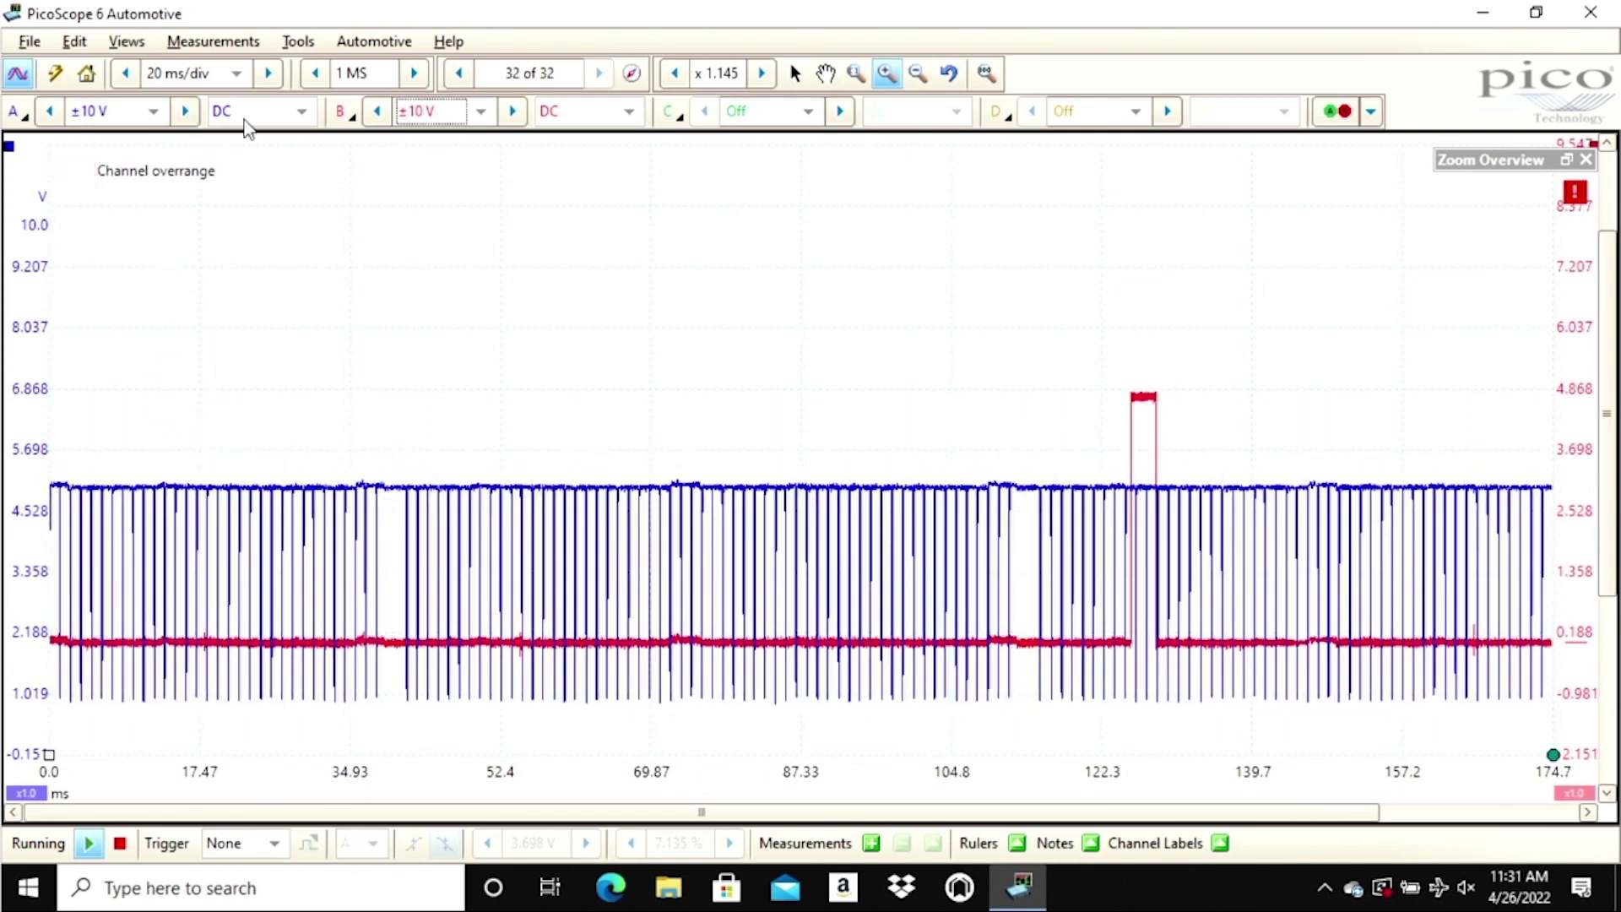
left_click(462, 112)
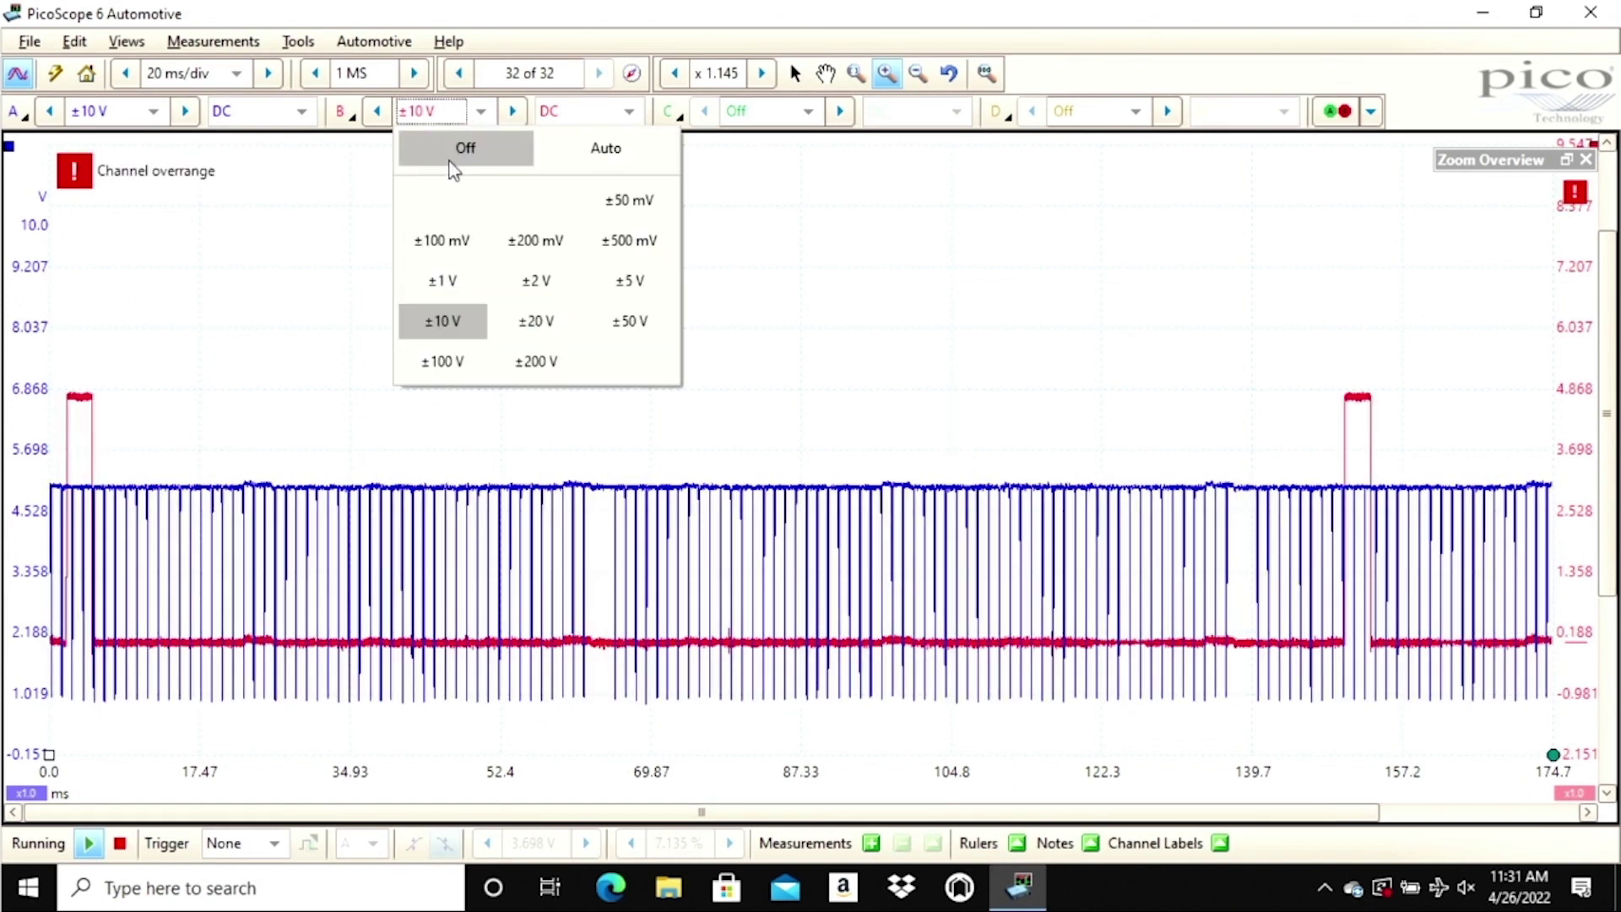
left_click(536, 320)
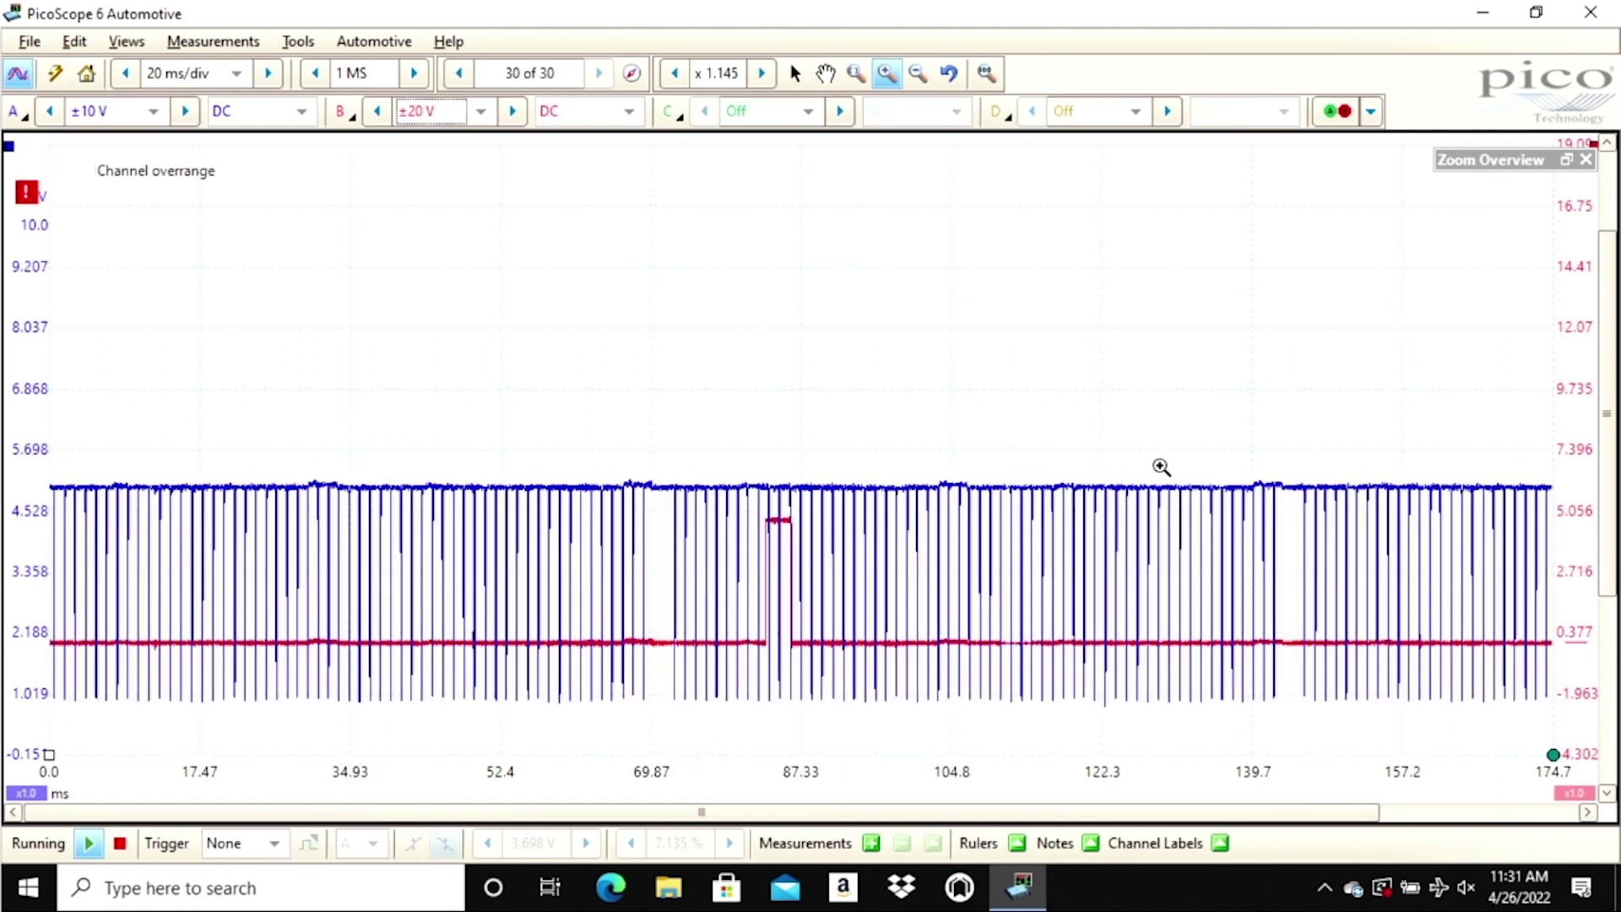
left_click_drag(1568, 640, 1582, 449)
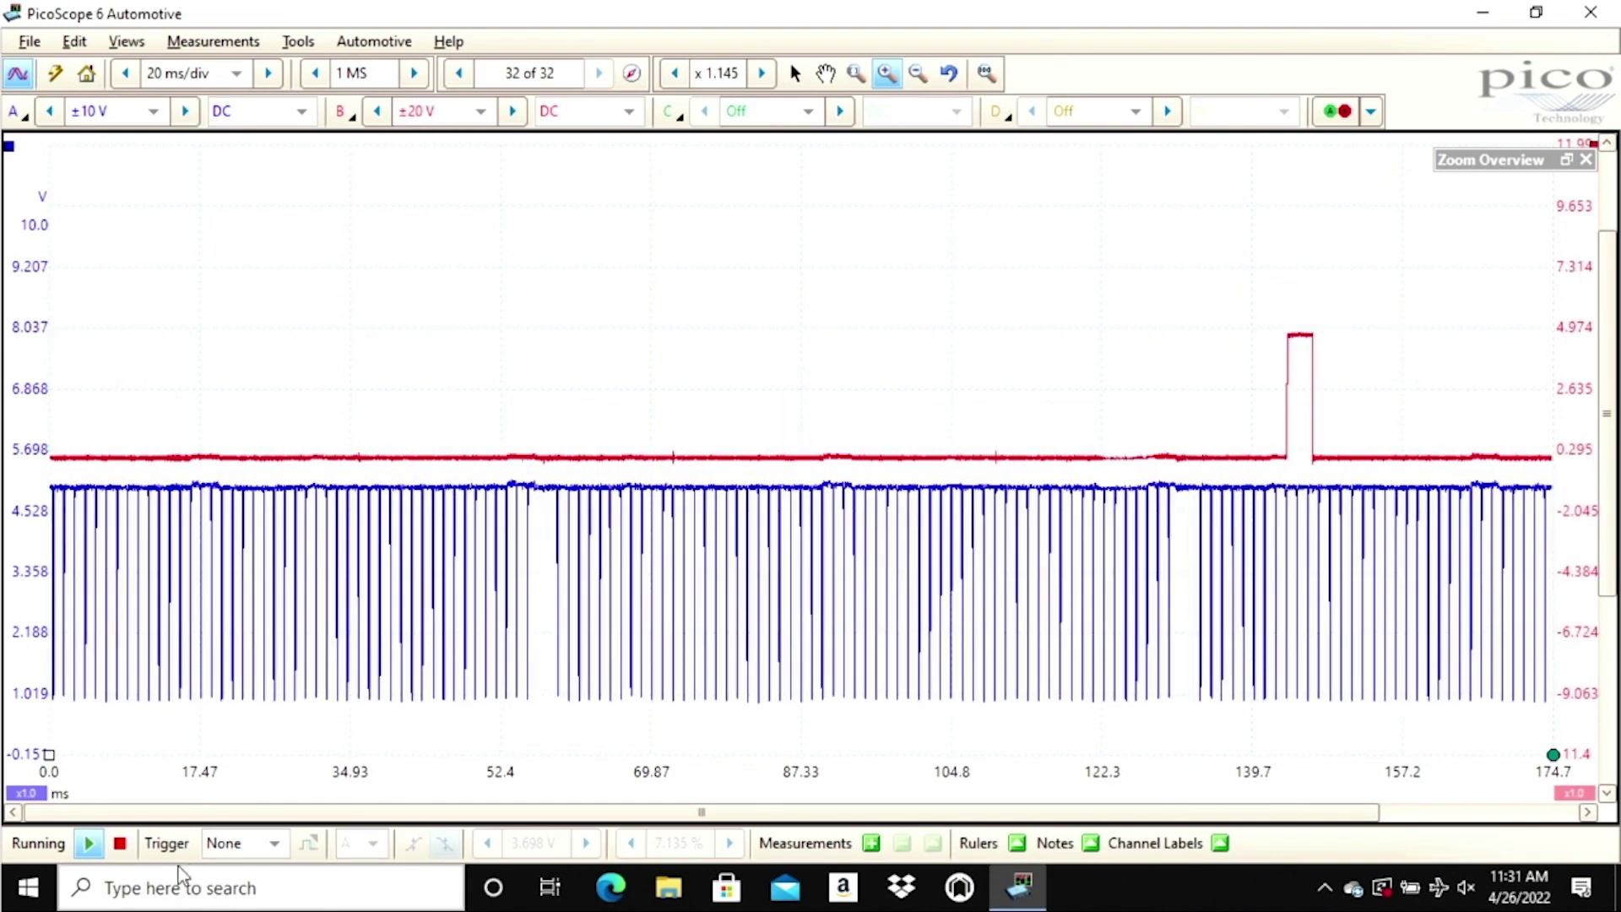
Stop the capture and slightly rescale the red channel B axis.
left_click(119, 843)
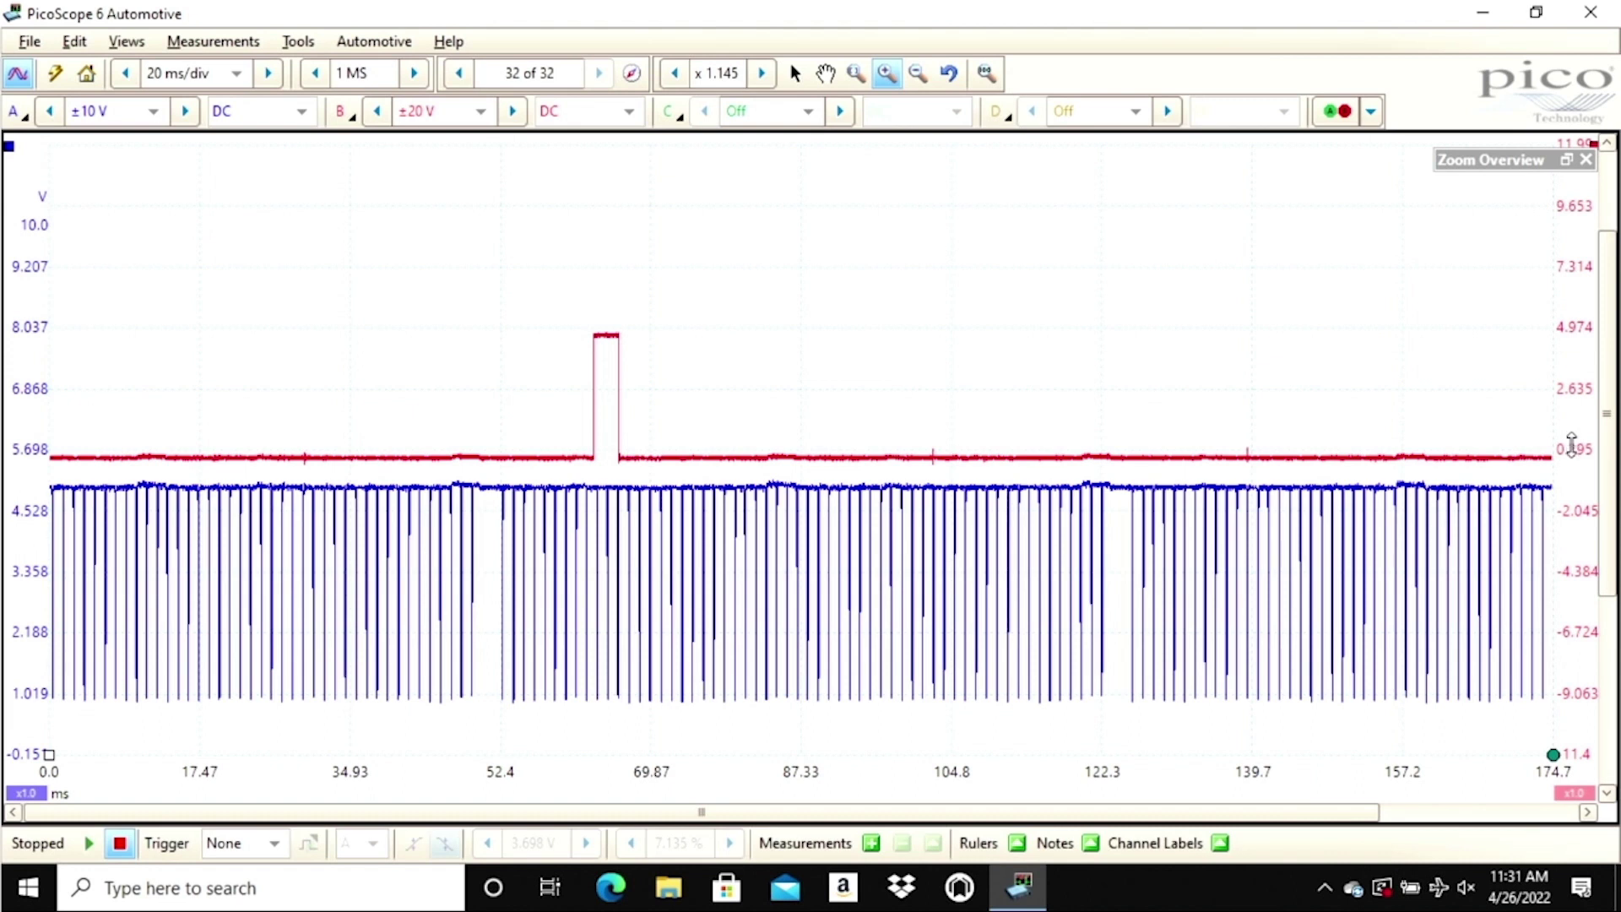
mouse_move(1573, 445)
left_mouse_down()
mouse_move(1573, 473)
mouse_move(1573, 431)
left_mouse_up()
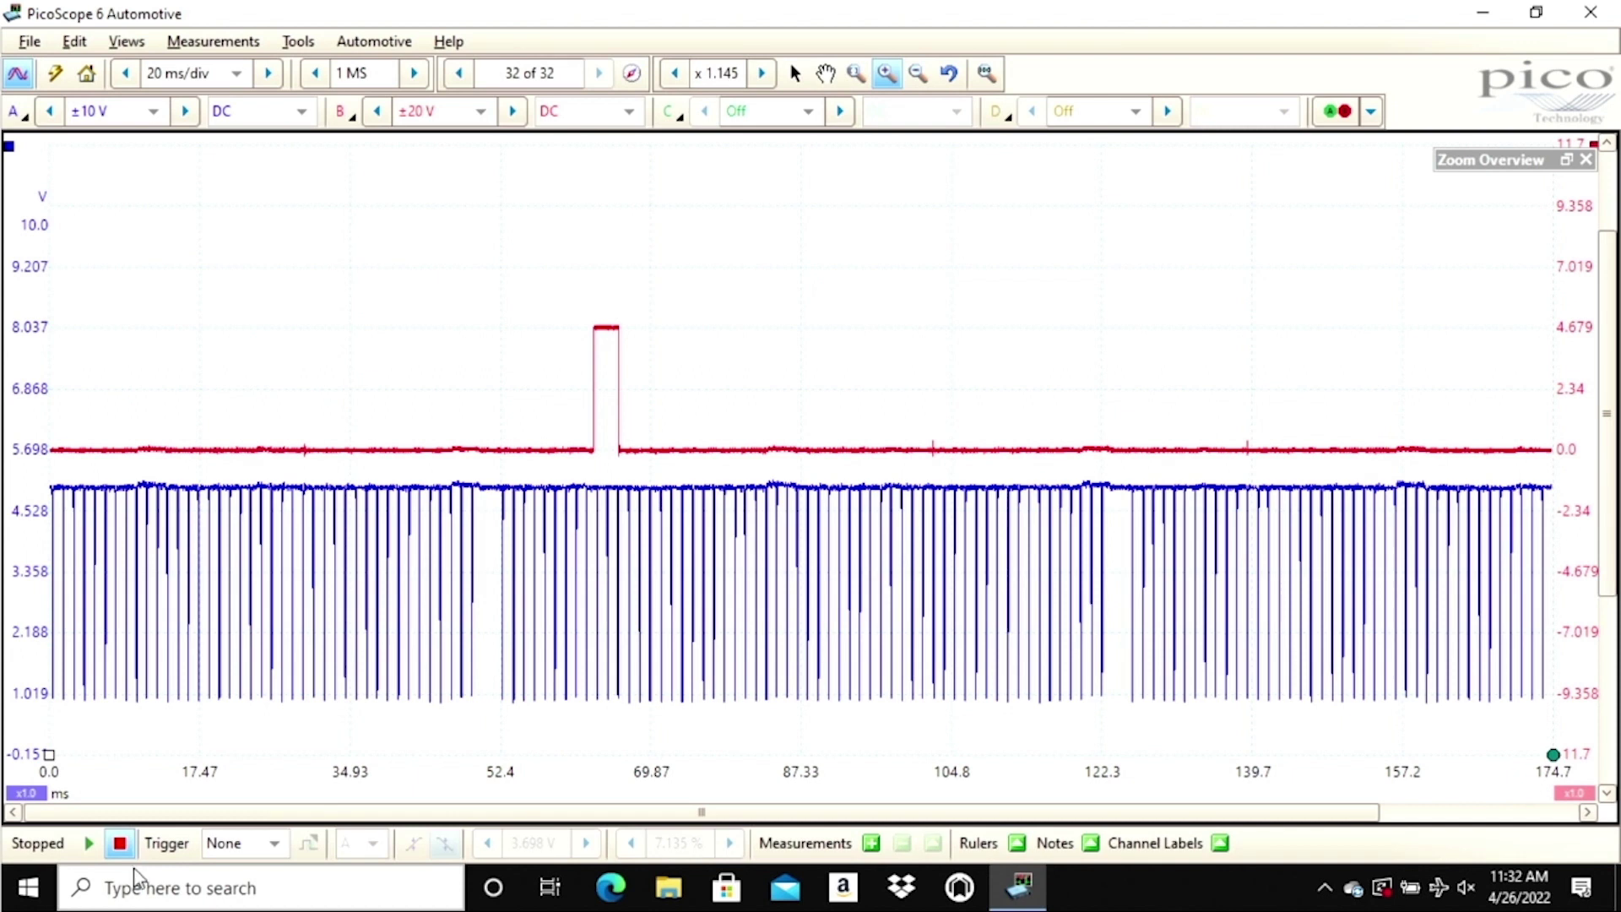
Resume capture with an Auto trigger on channel B at a 3.459 V level.
left_click(89, 844)
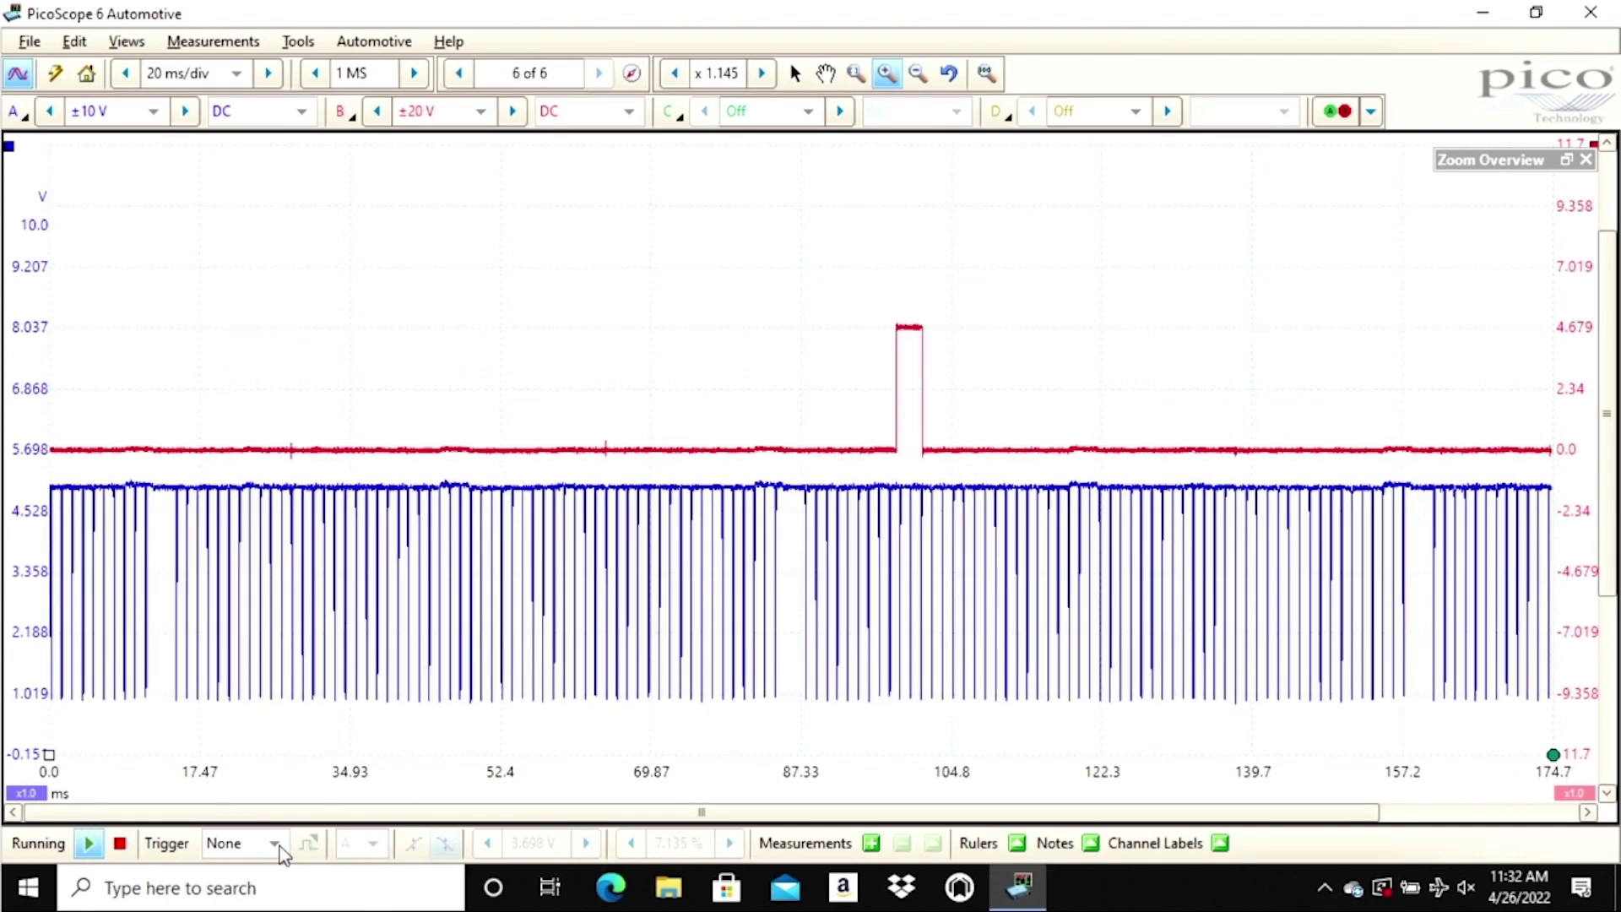
left_click(275, 844)
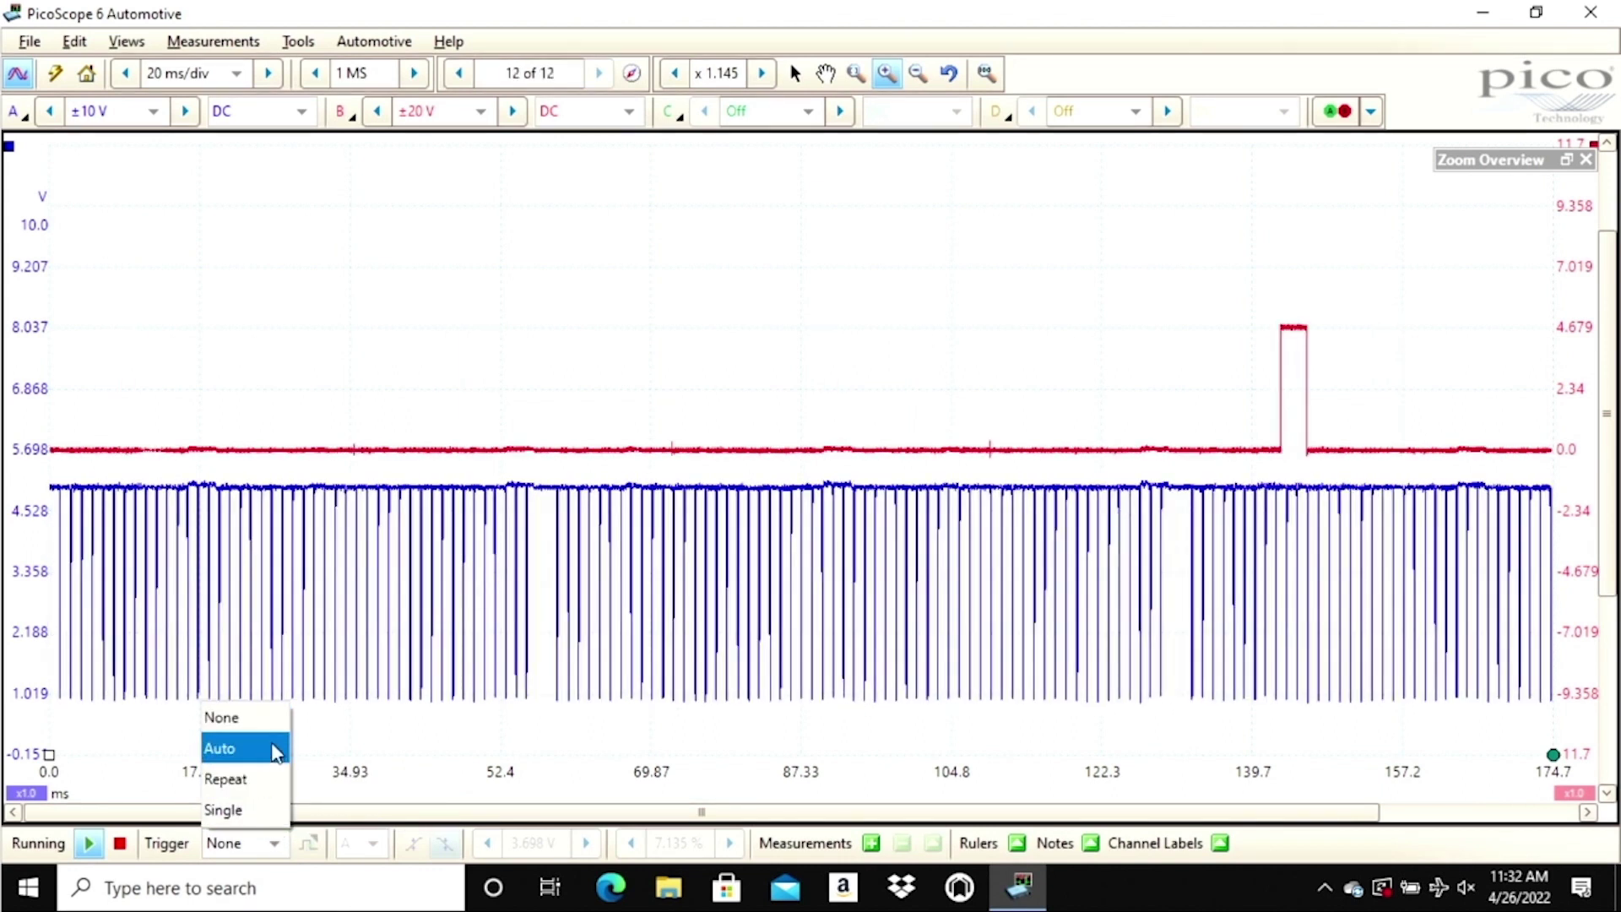
left_click(276, 749)
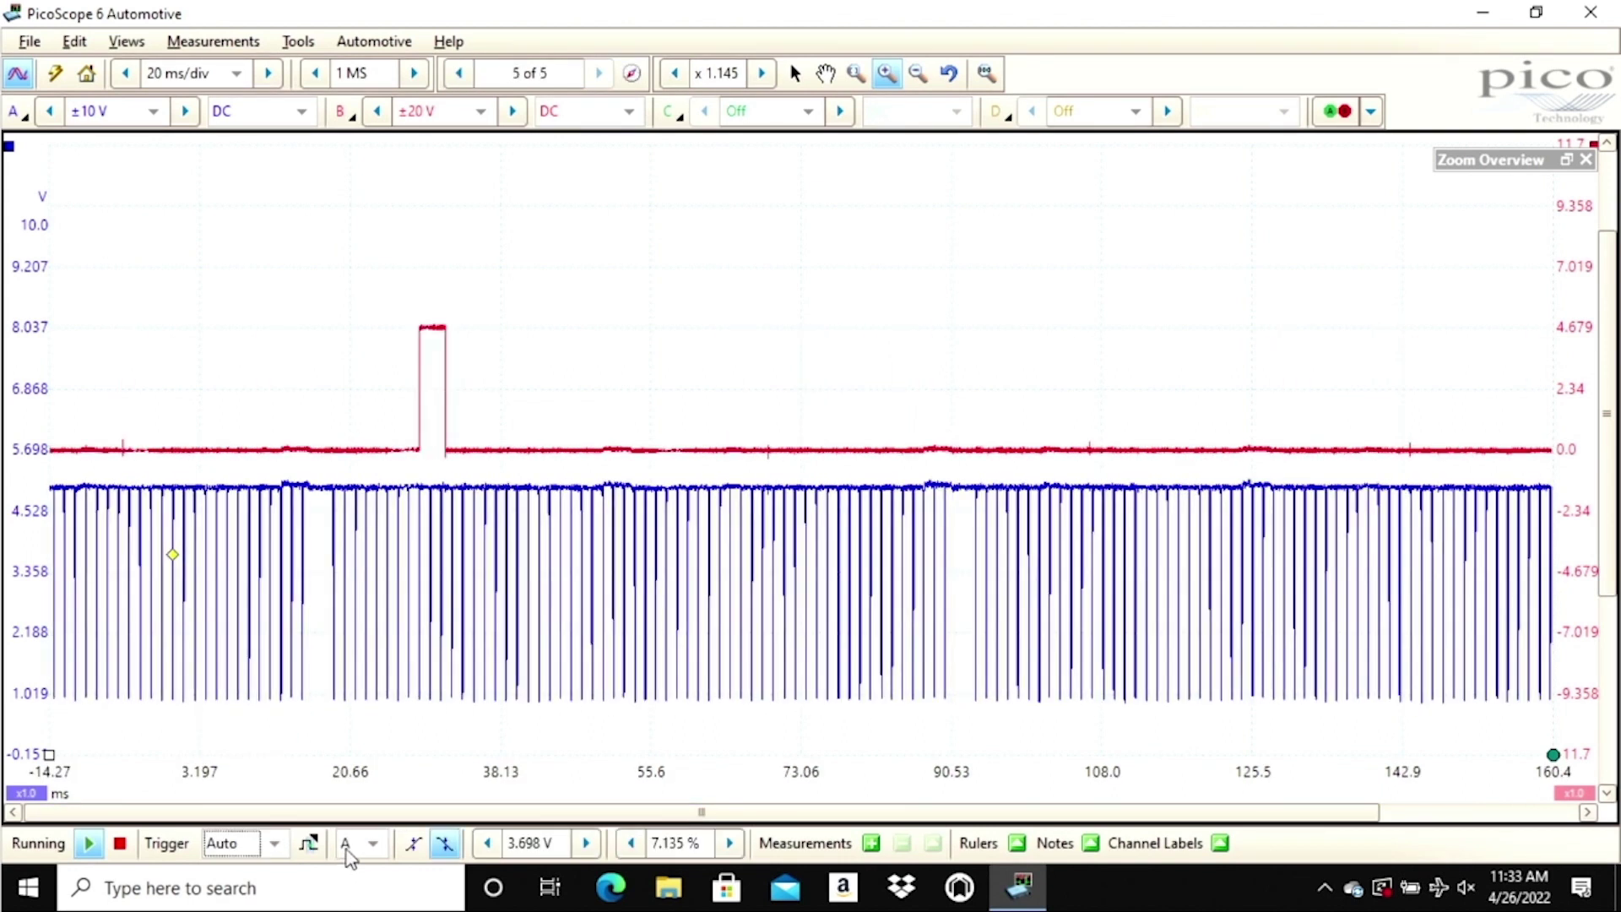
left_click(346, 849)
left_click(357, 814)
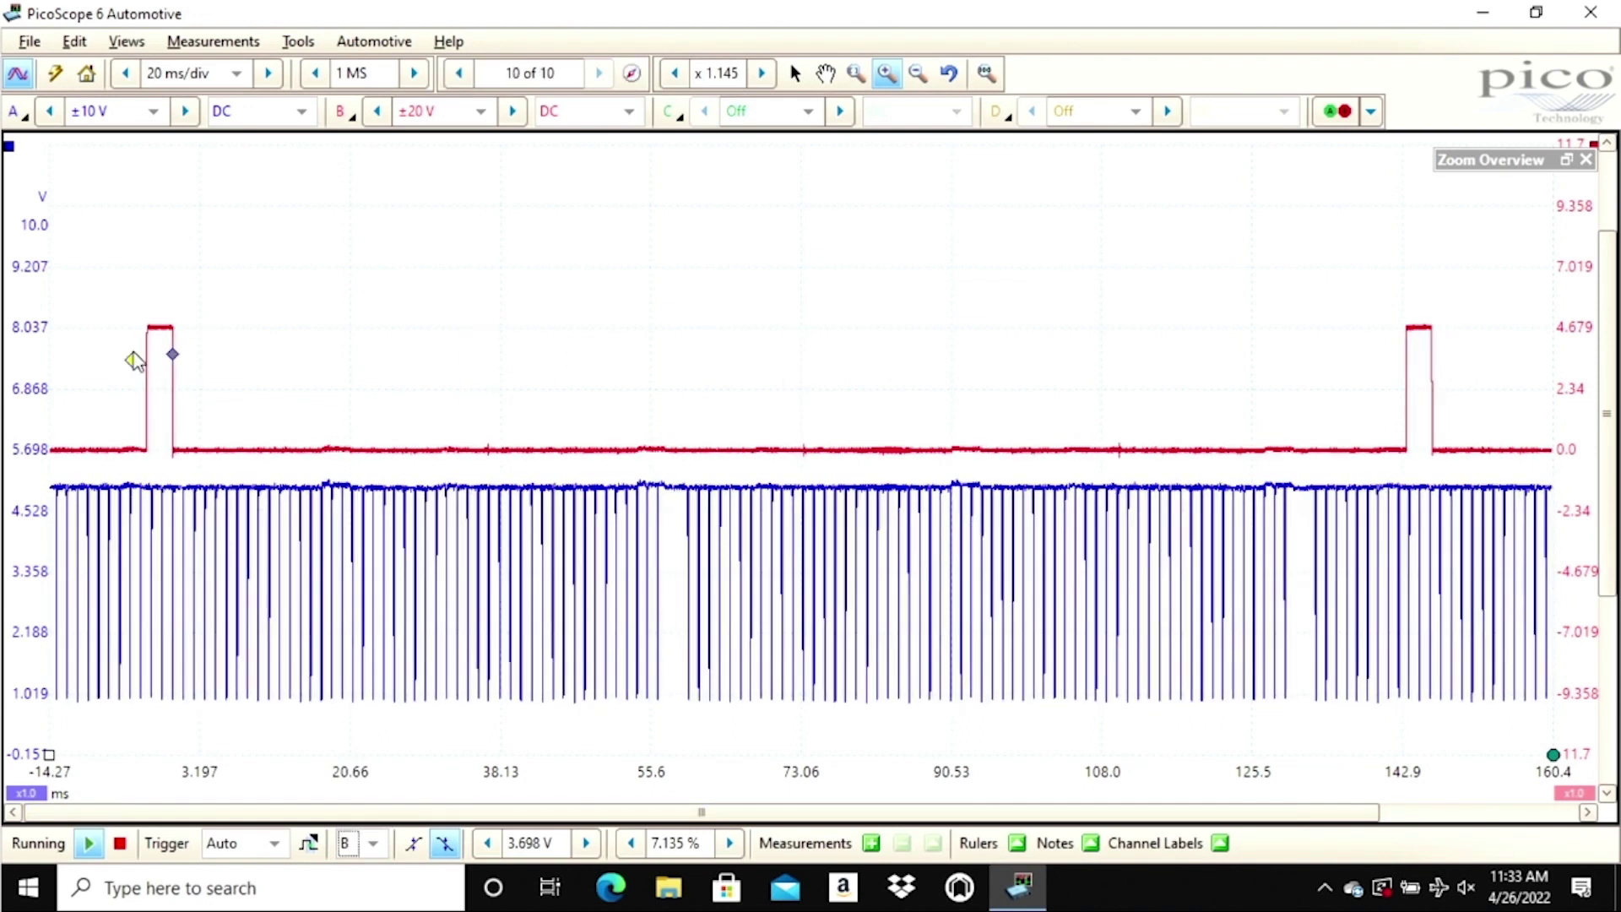
left_click_drag(133, 361, 131, 360)
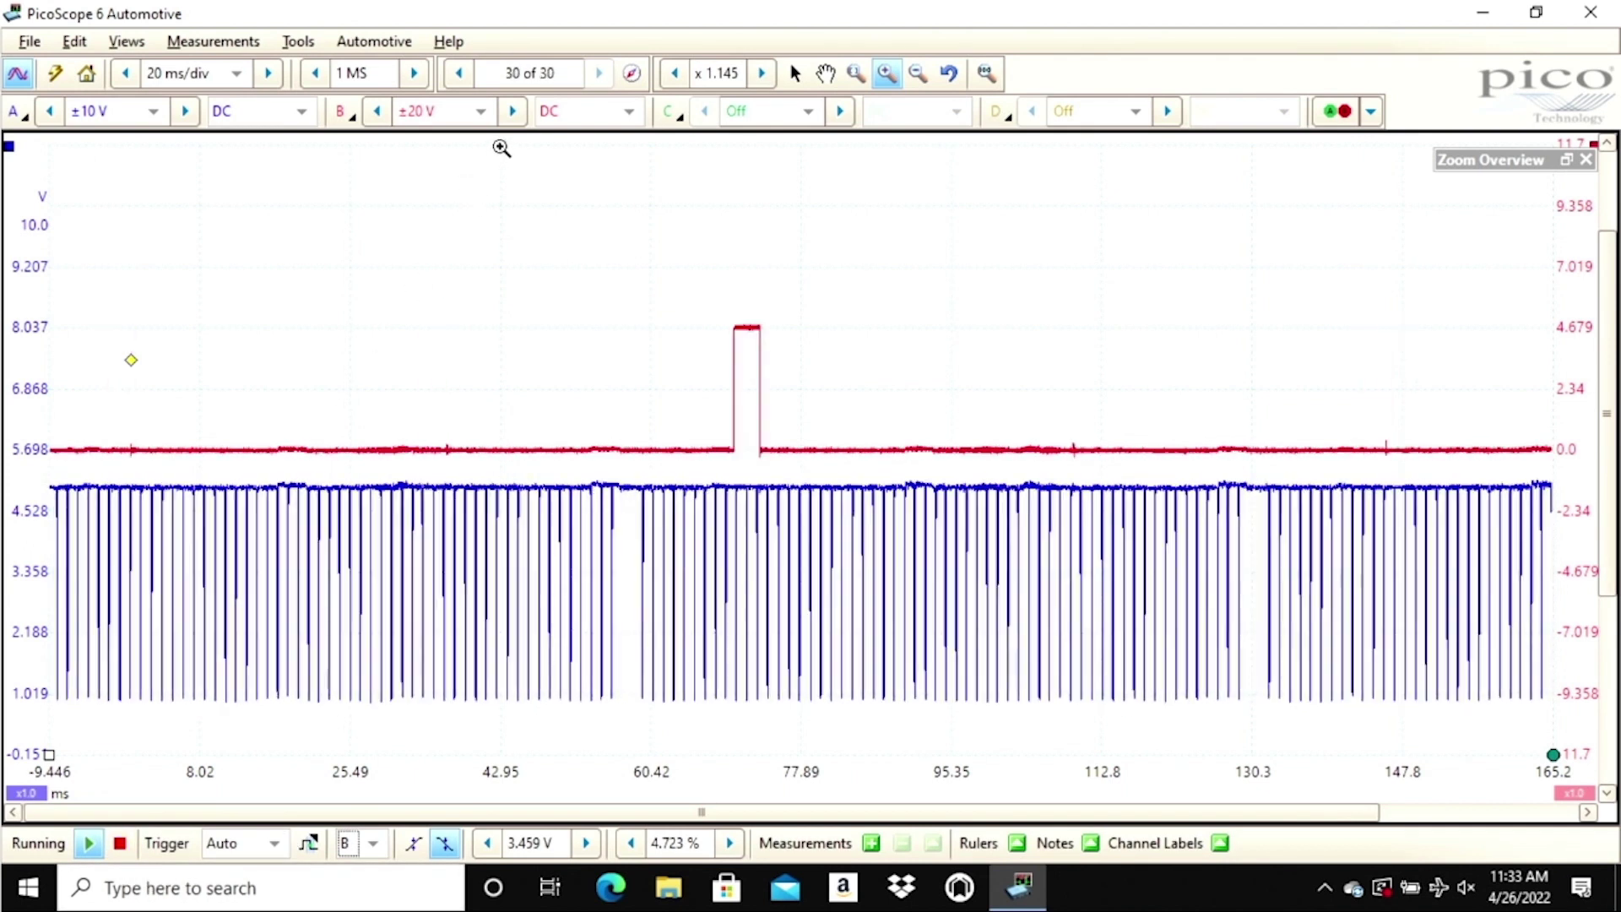
Turn on channel C at ±10 V and raise its green trace above the others.
left_click(783, 114)
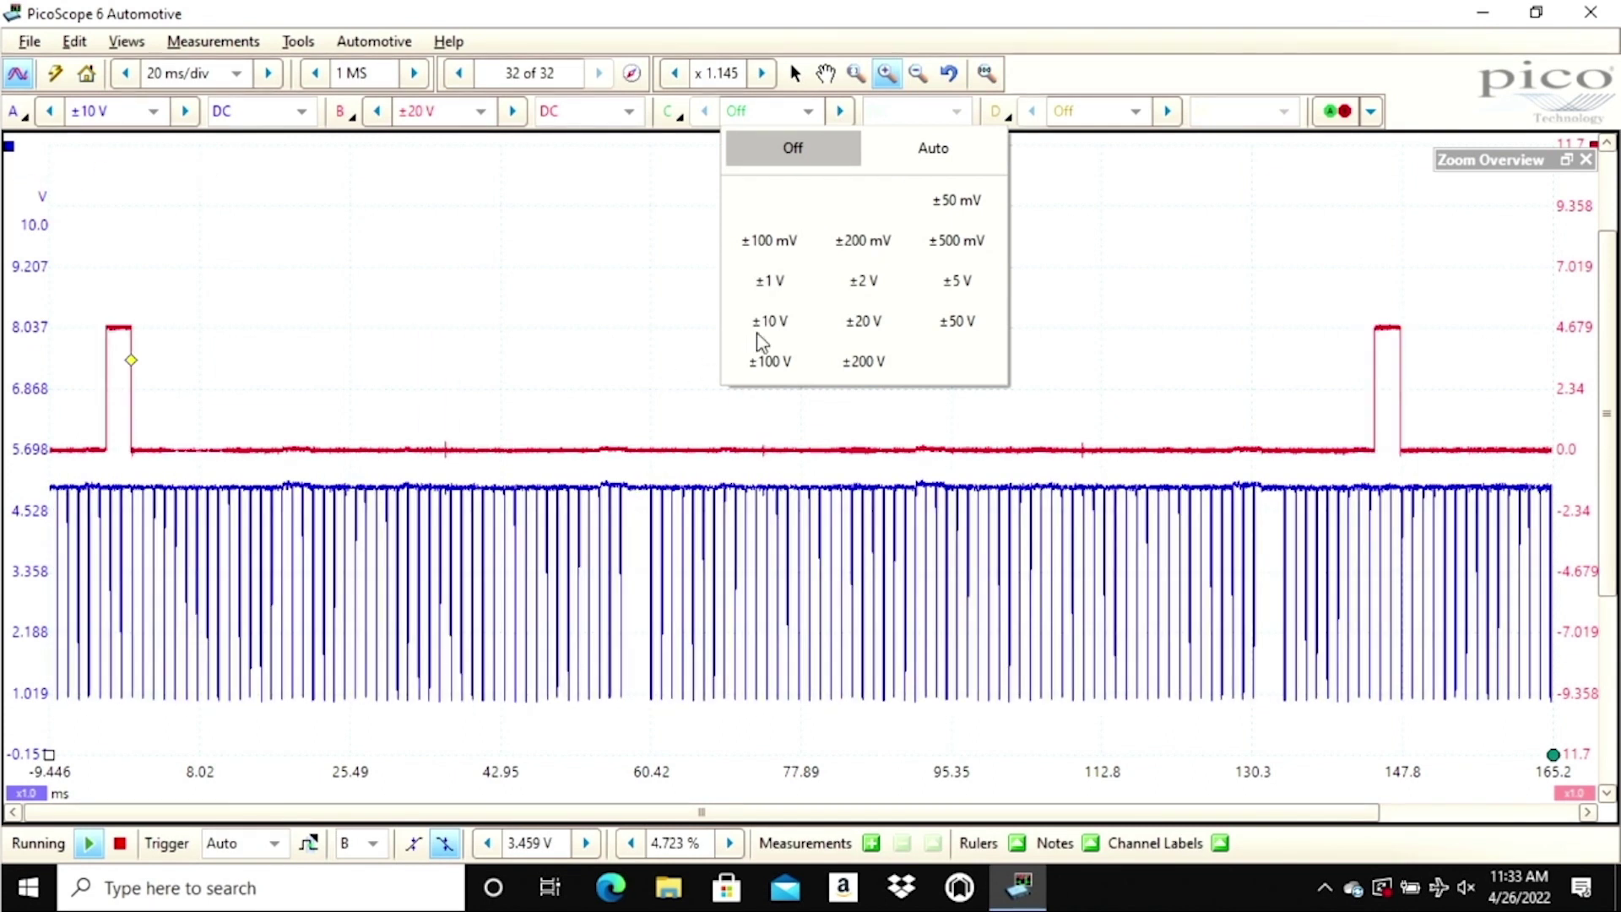
left_click(763, 327)
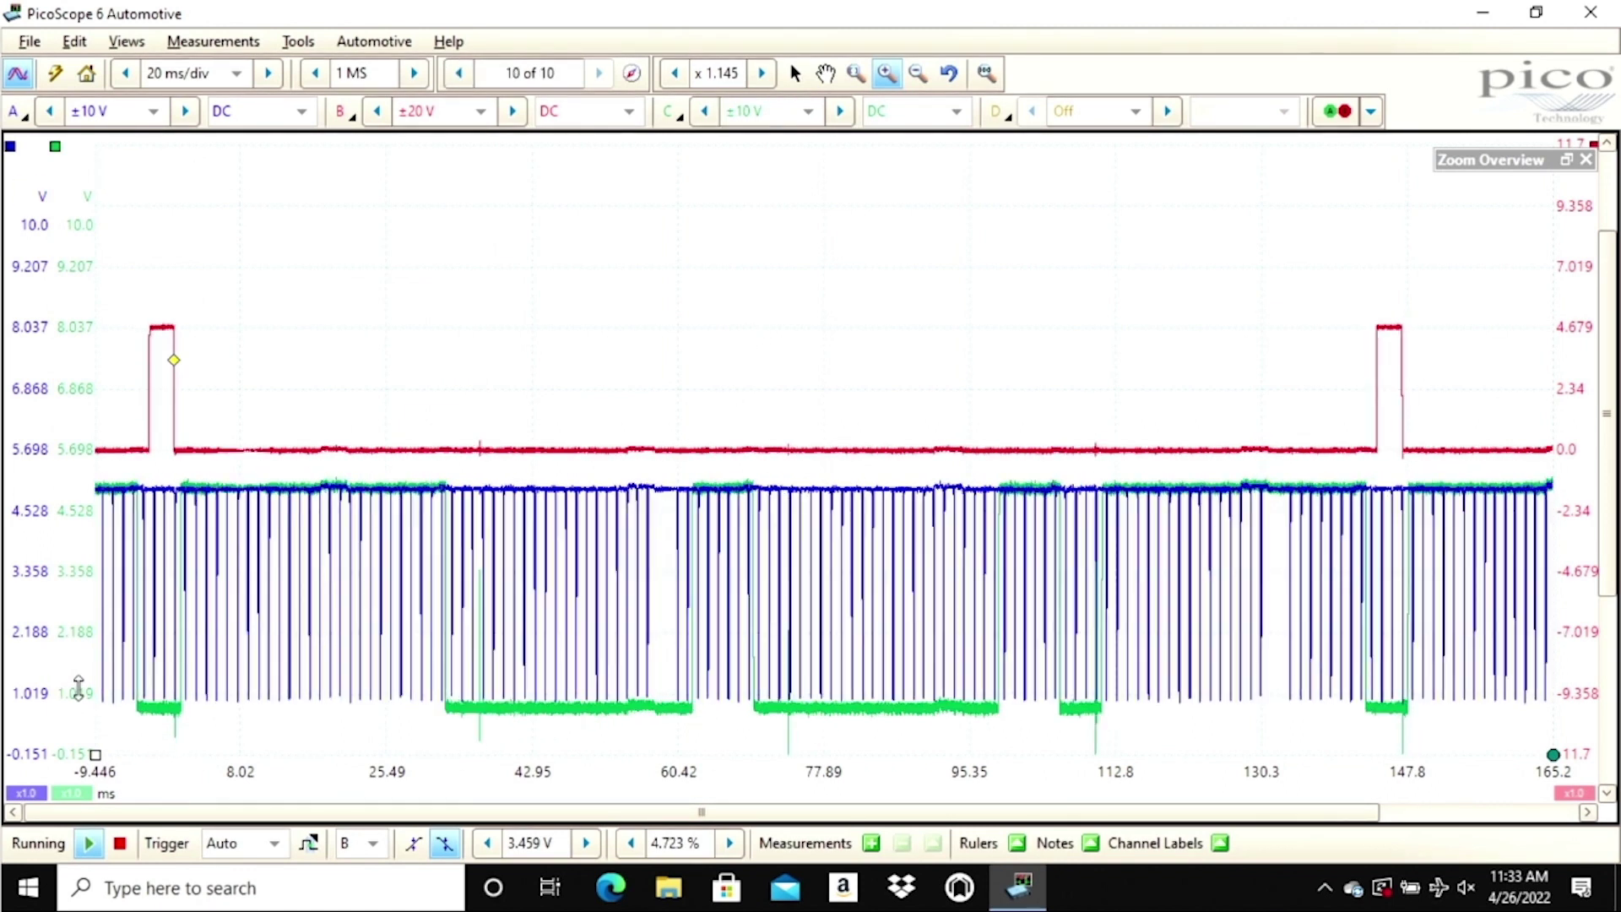
left_click_drag(76, 693, 111, 390)
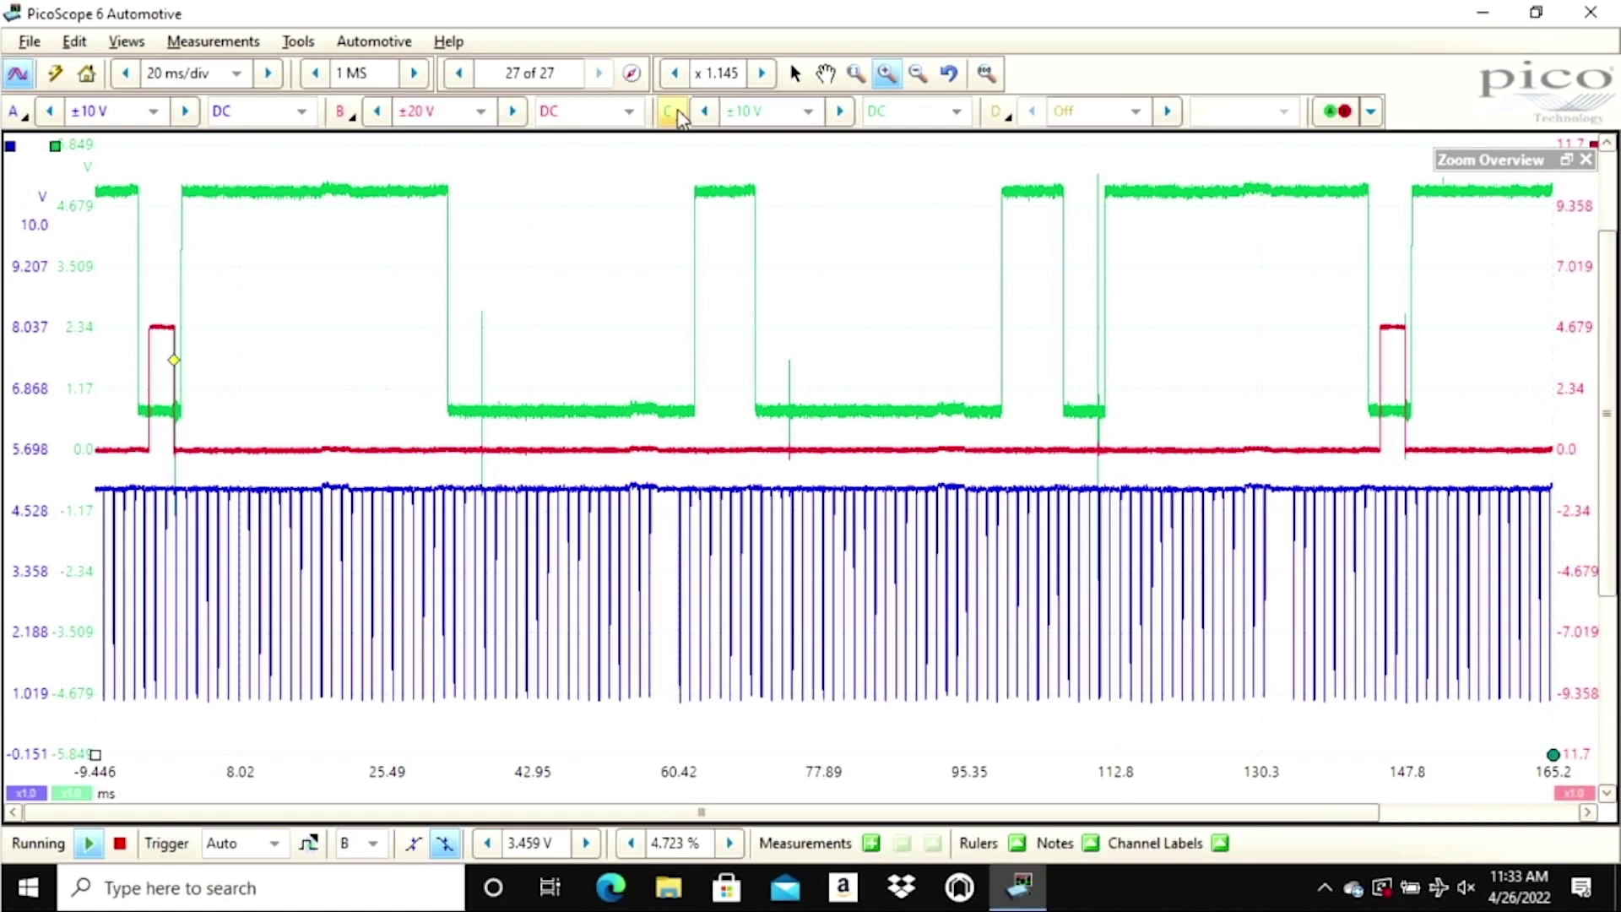
Enable channel C's low-pass filter at 10 kHz, then stop the capture.
left_click(672, 112)
left_click(685, 336)
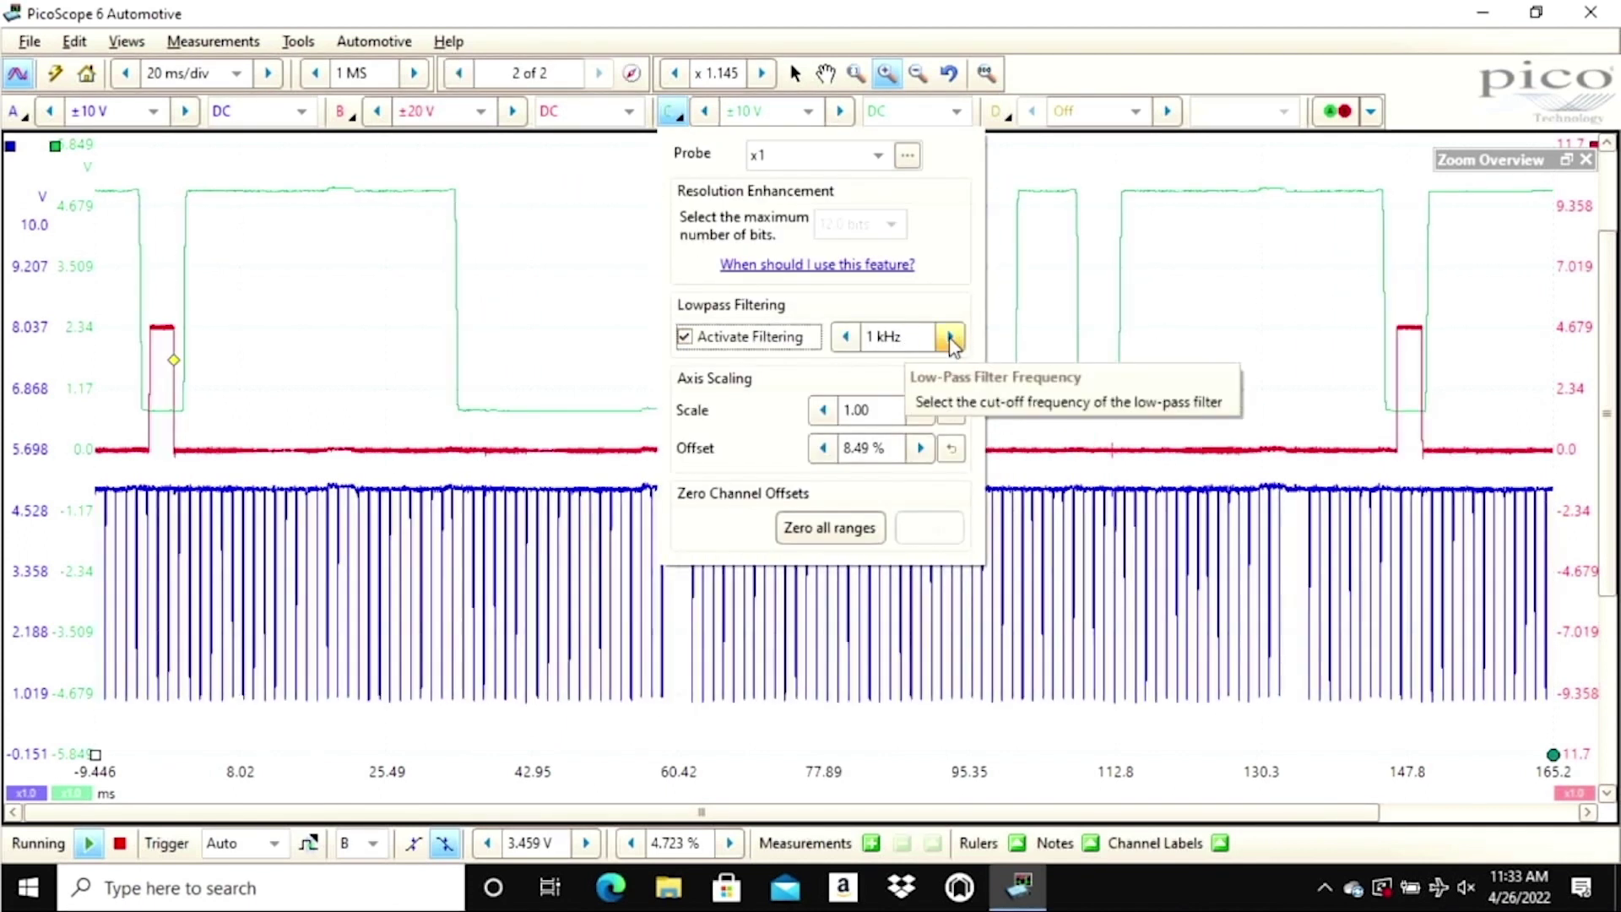
left_click(949, 336)
left_click(950, 336)
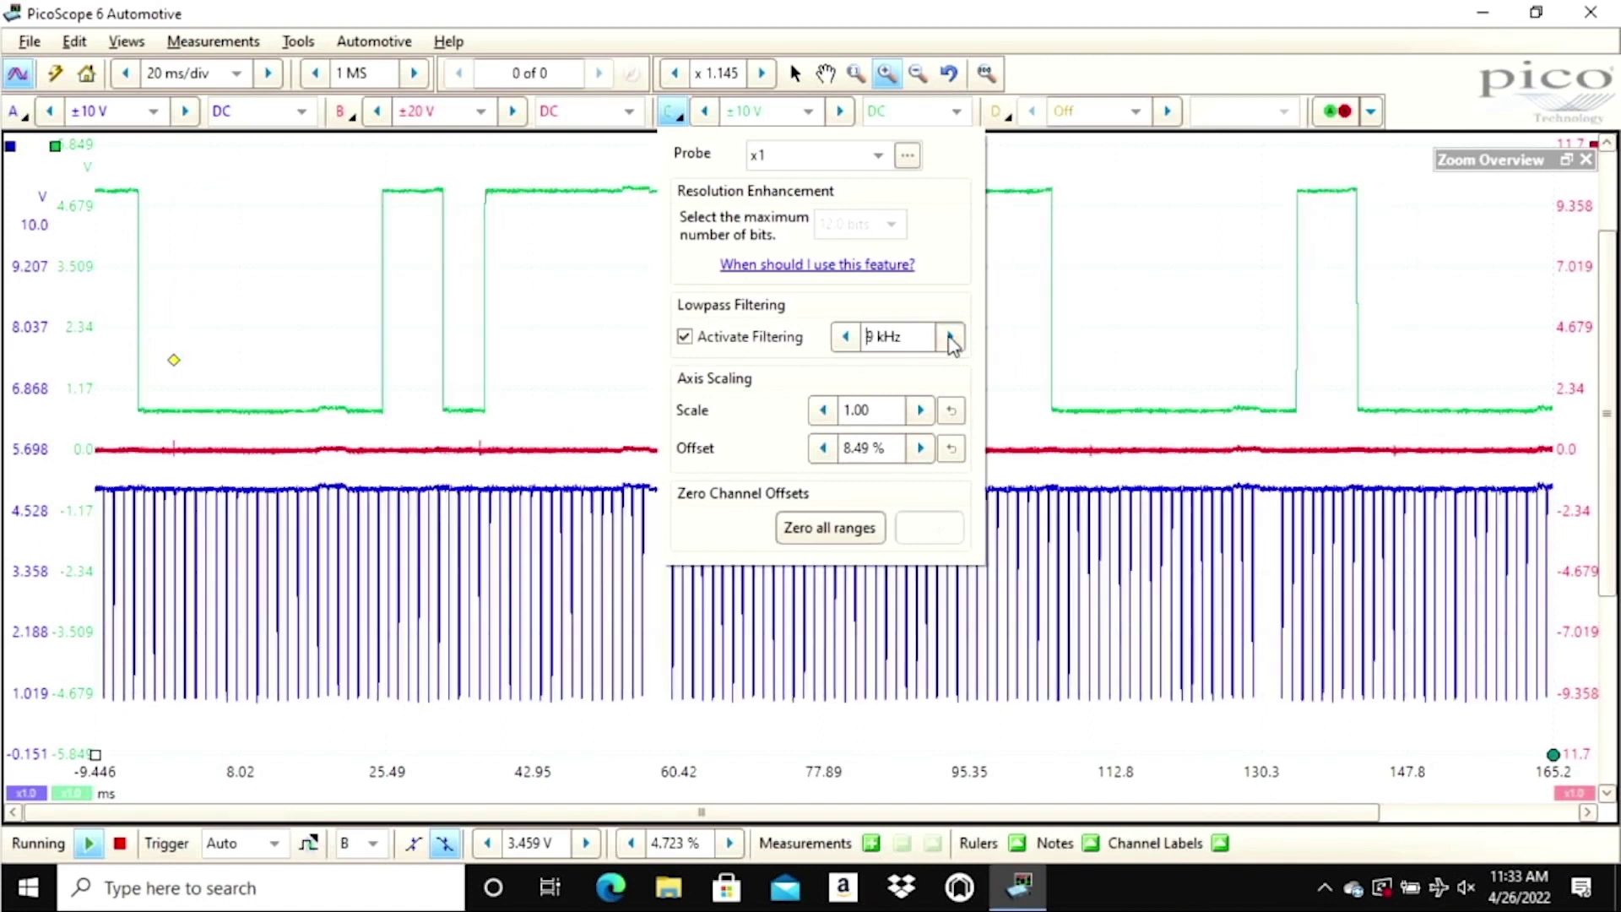
left_click(950, 336)
left_click(950, 336)
left_click(844, 336)
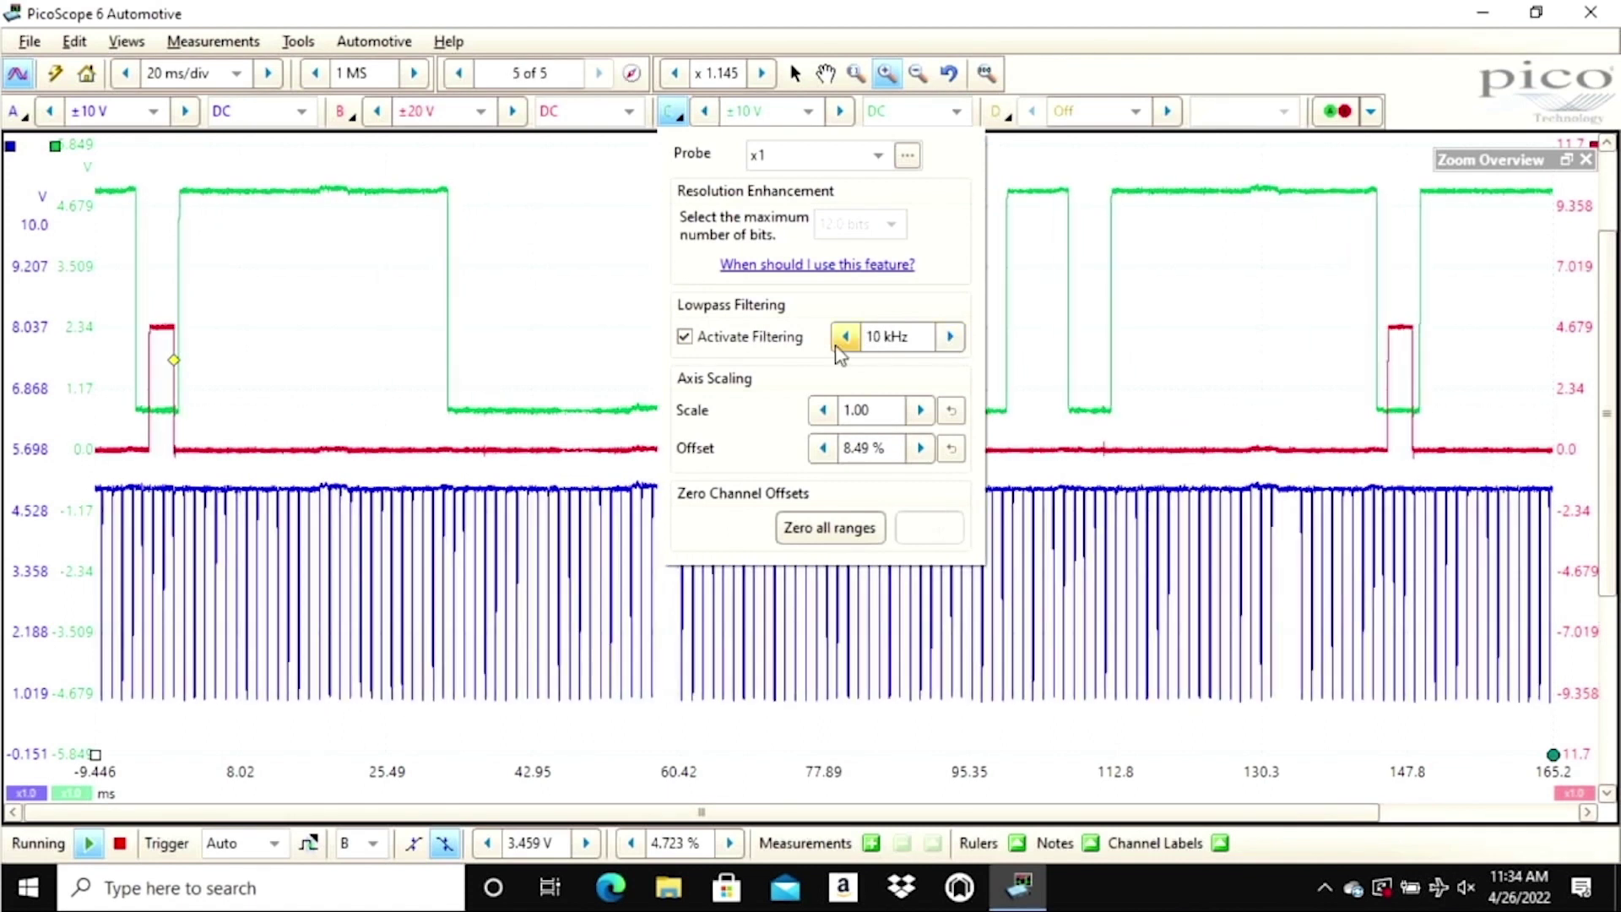
key("Escape")
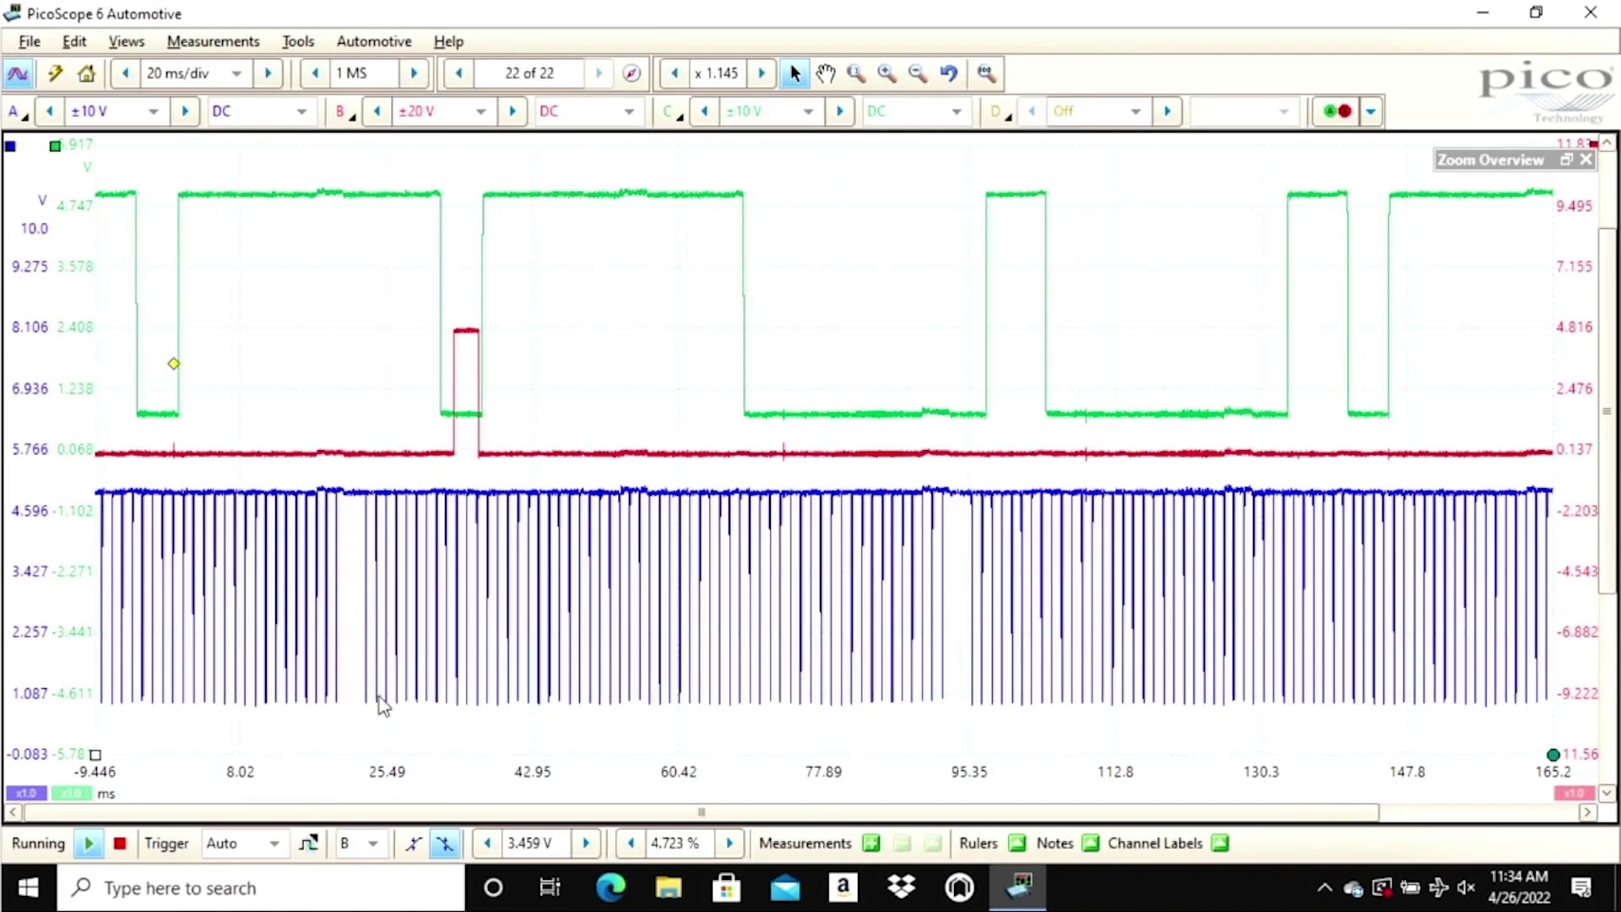
left_click(120, 842)
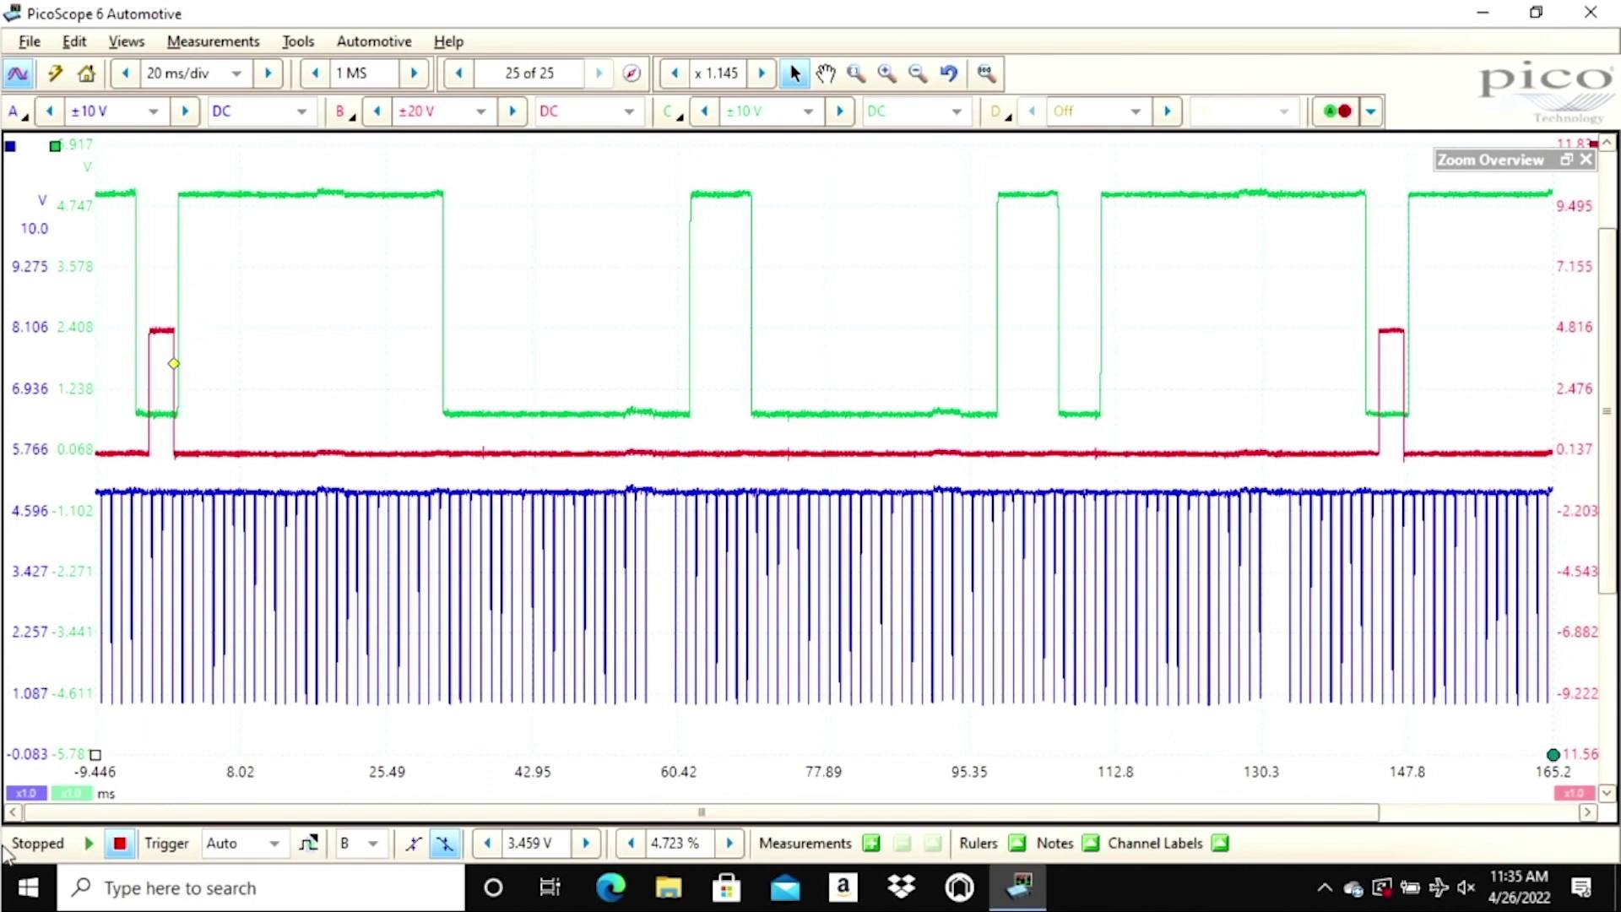
left_click(91, 844)
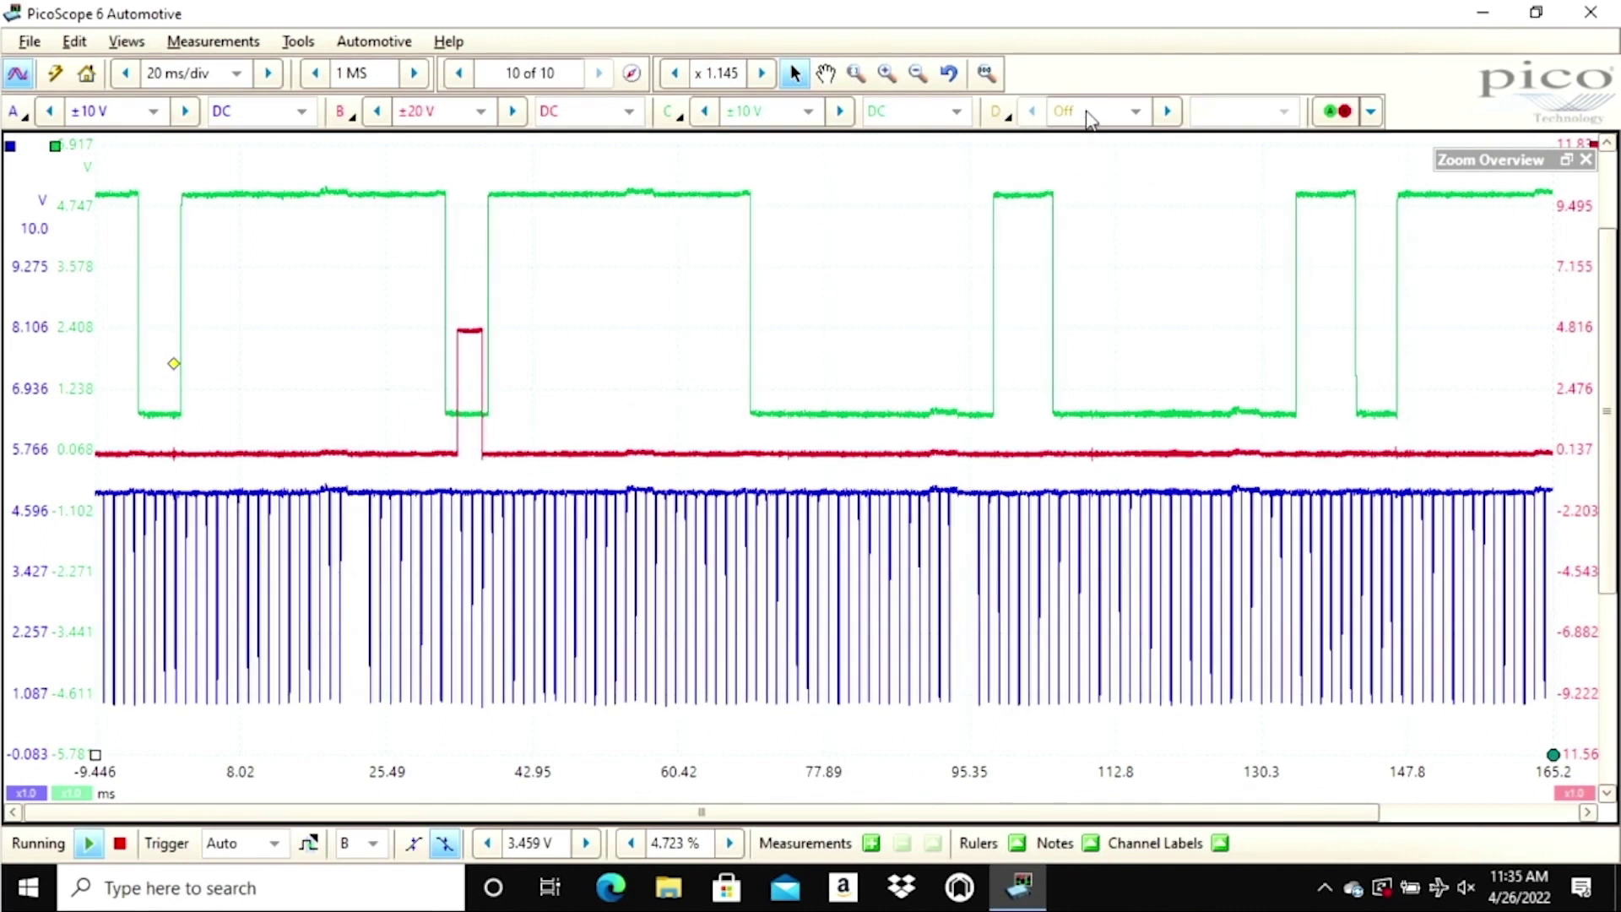
Turn on channel D at ±10 V with a 7 kHz low-pass filter and raise its yellow trace.
left_click(1087, 110)
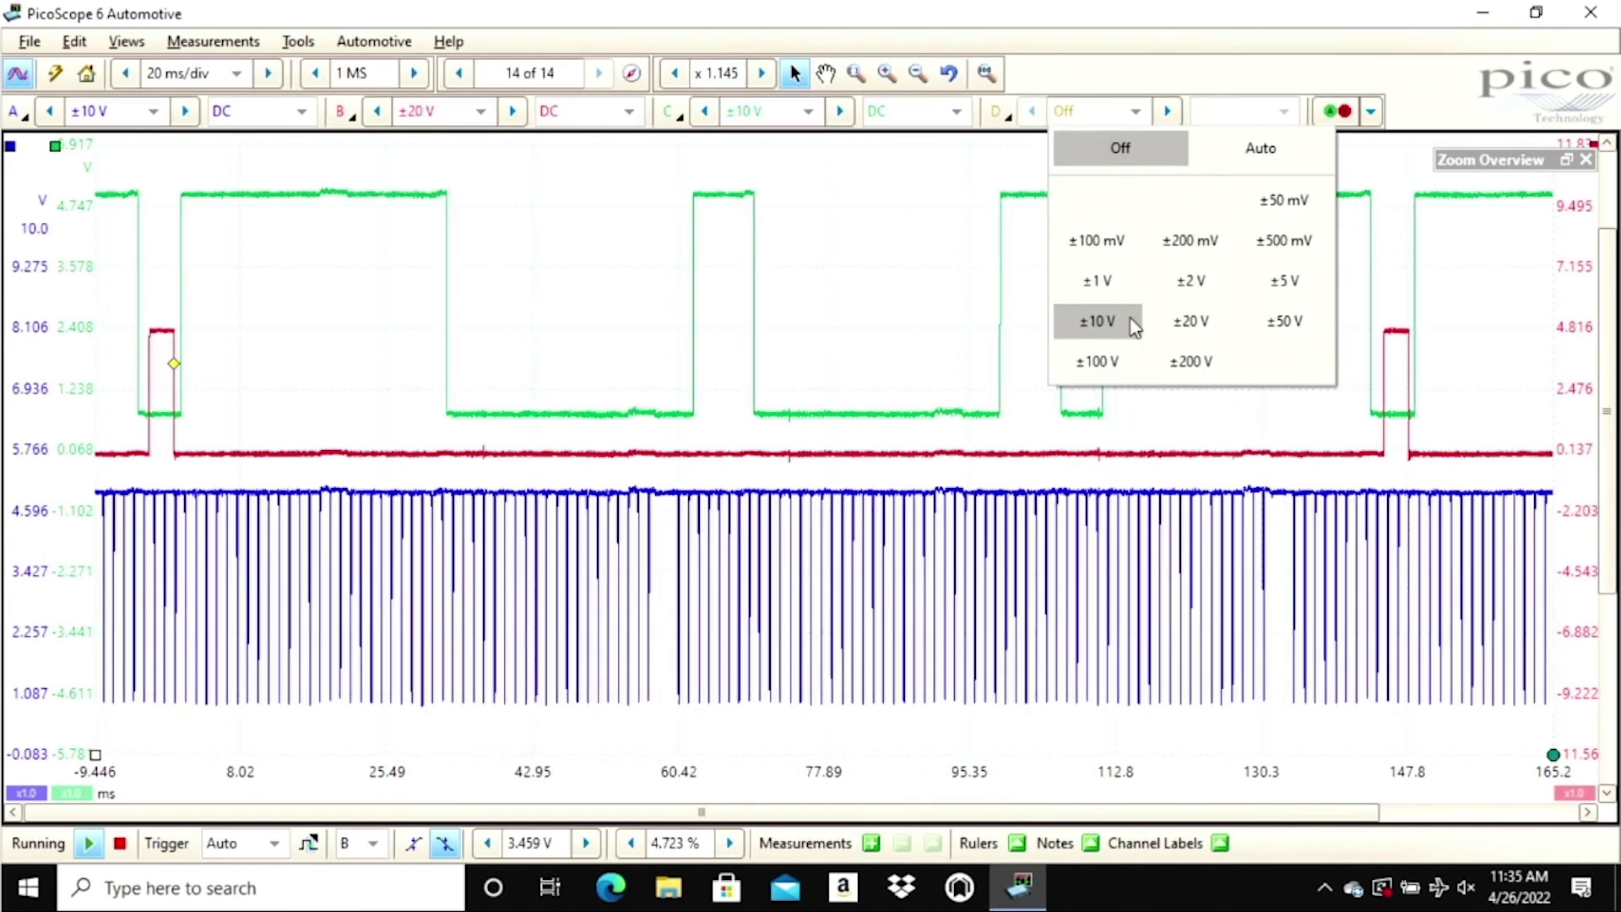
left_click(1116, 323)
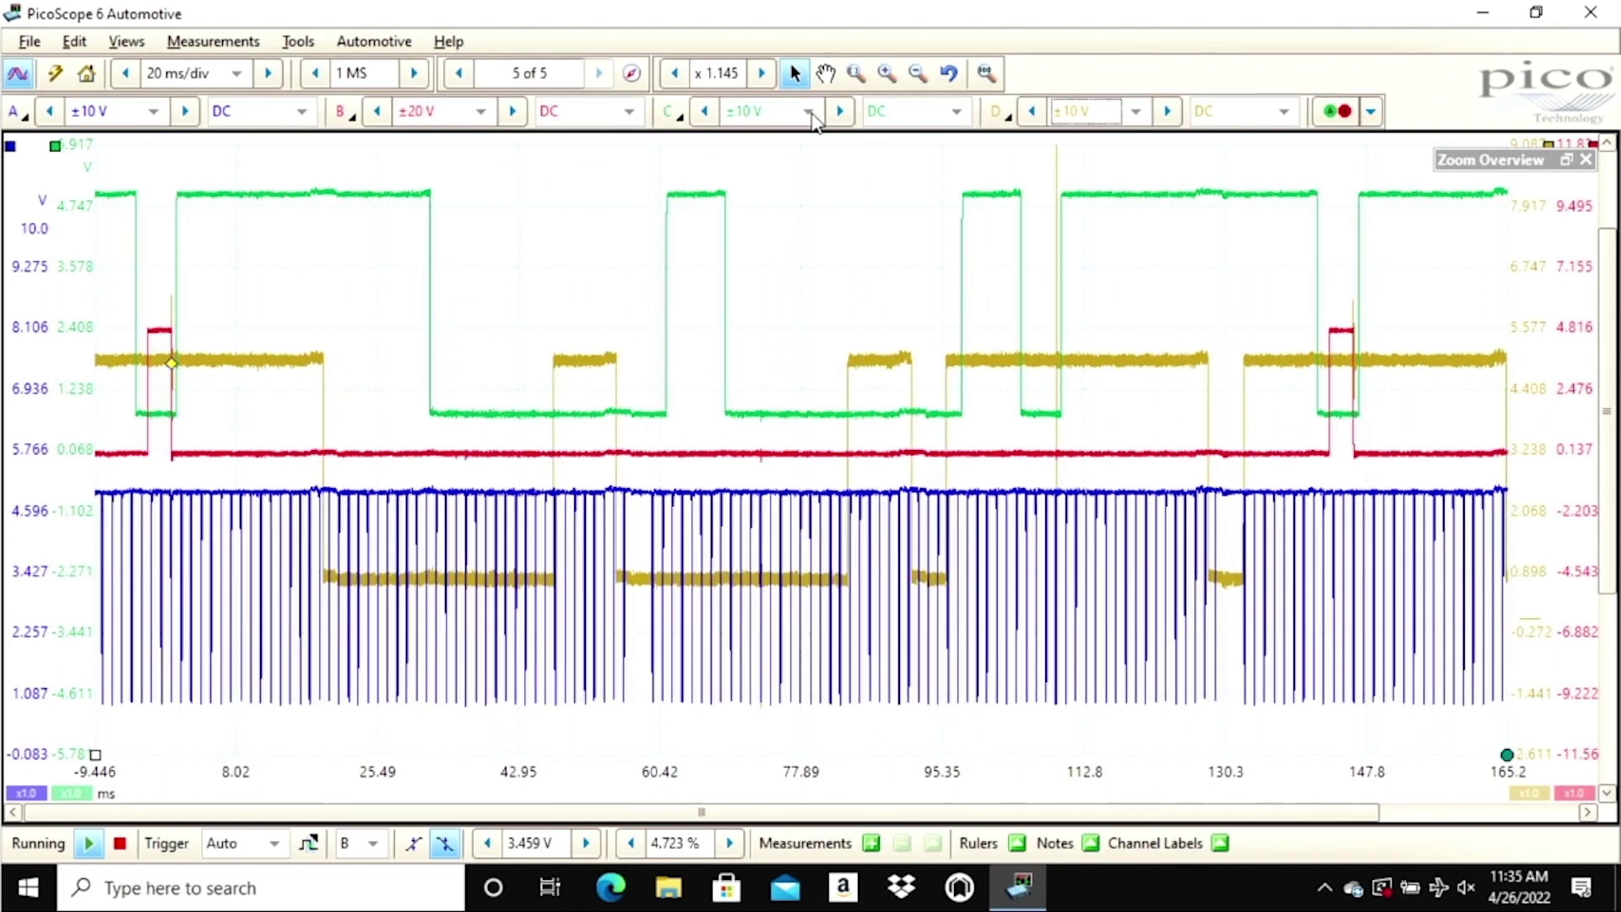
left_click(1000, 108)
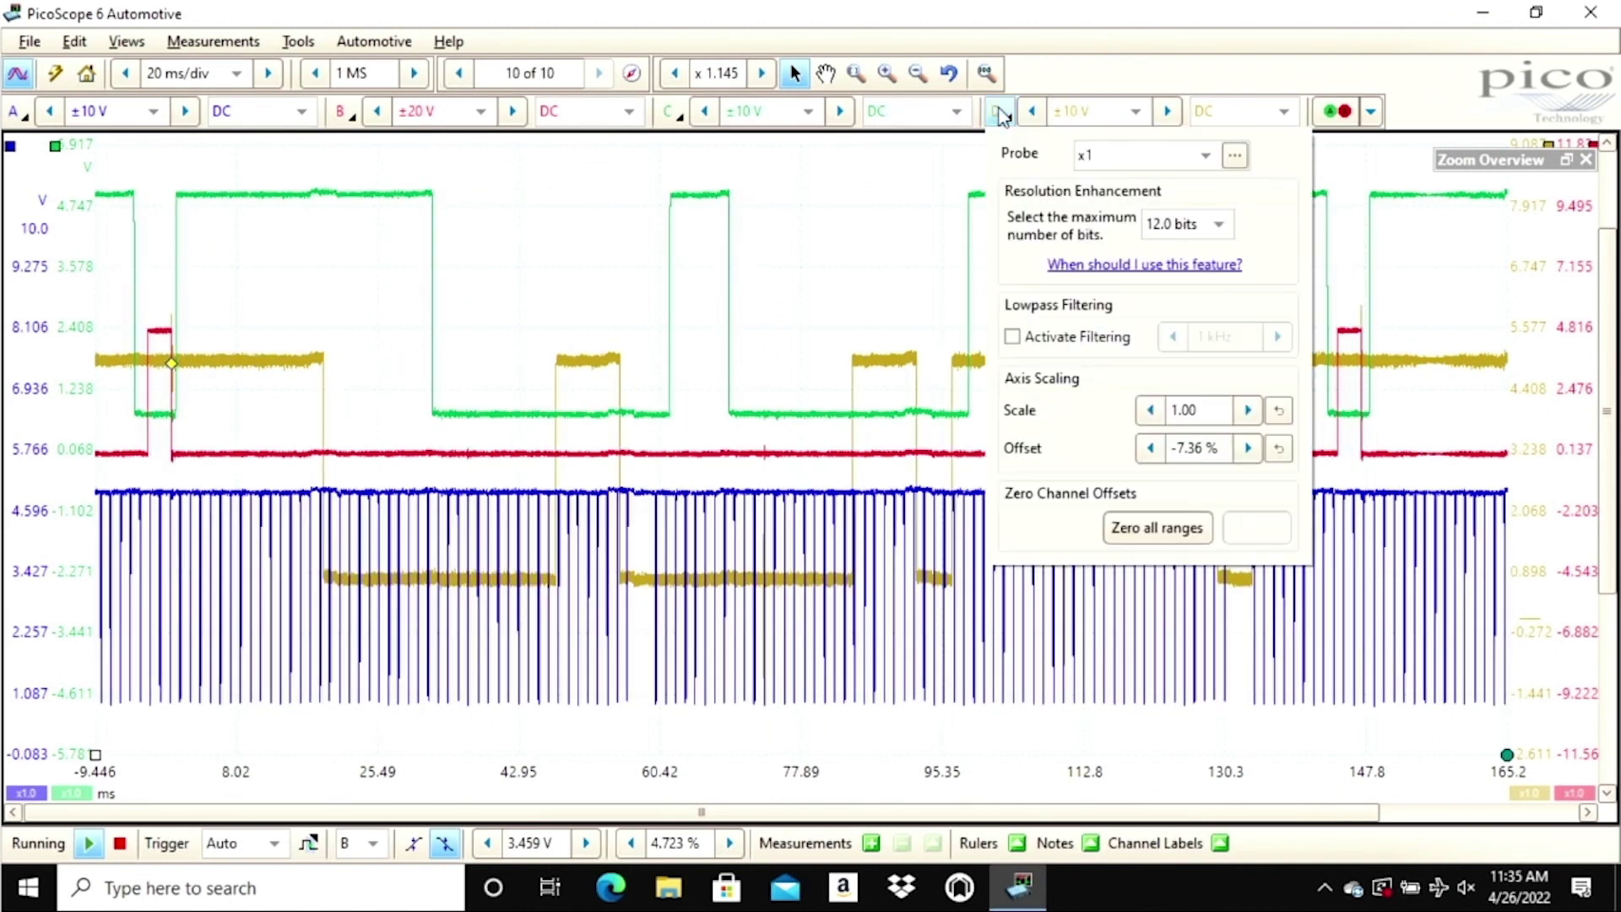
left_click(1012, 337)
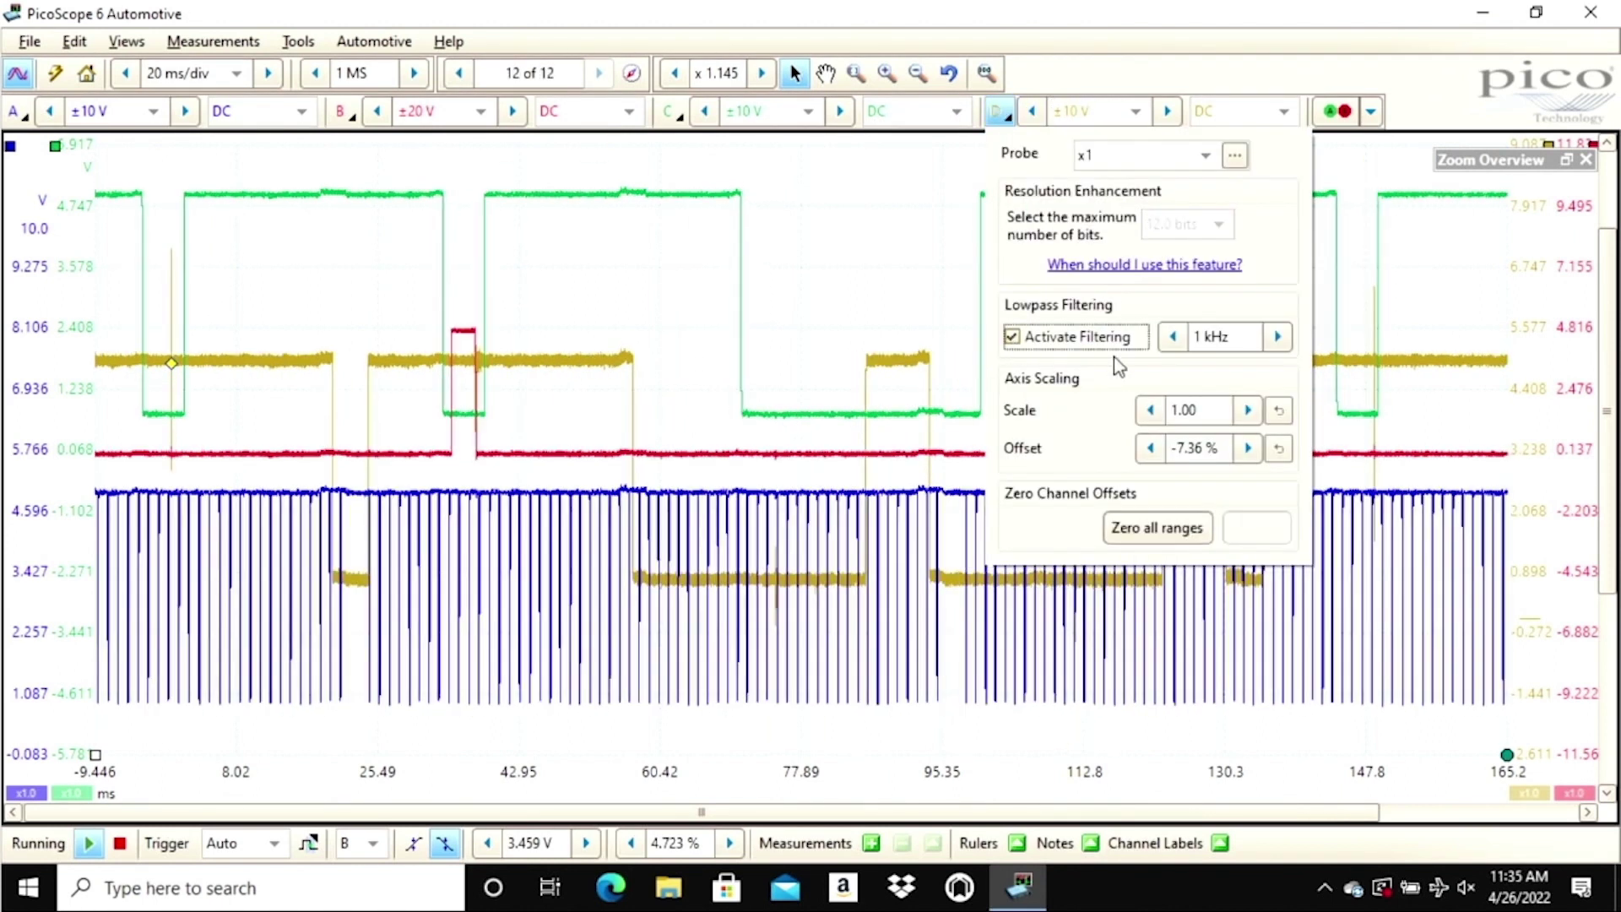
left_click(1272, 338)
left_click(1273, 338)
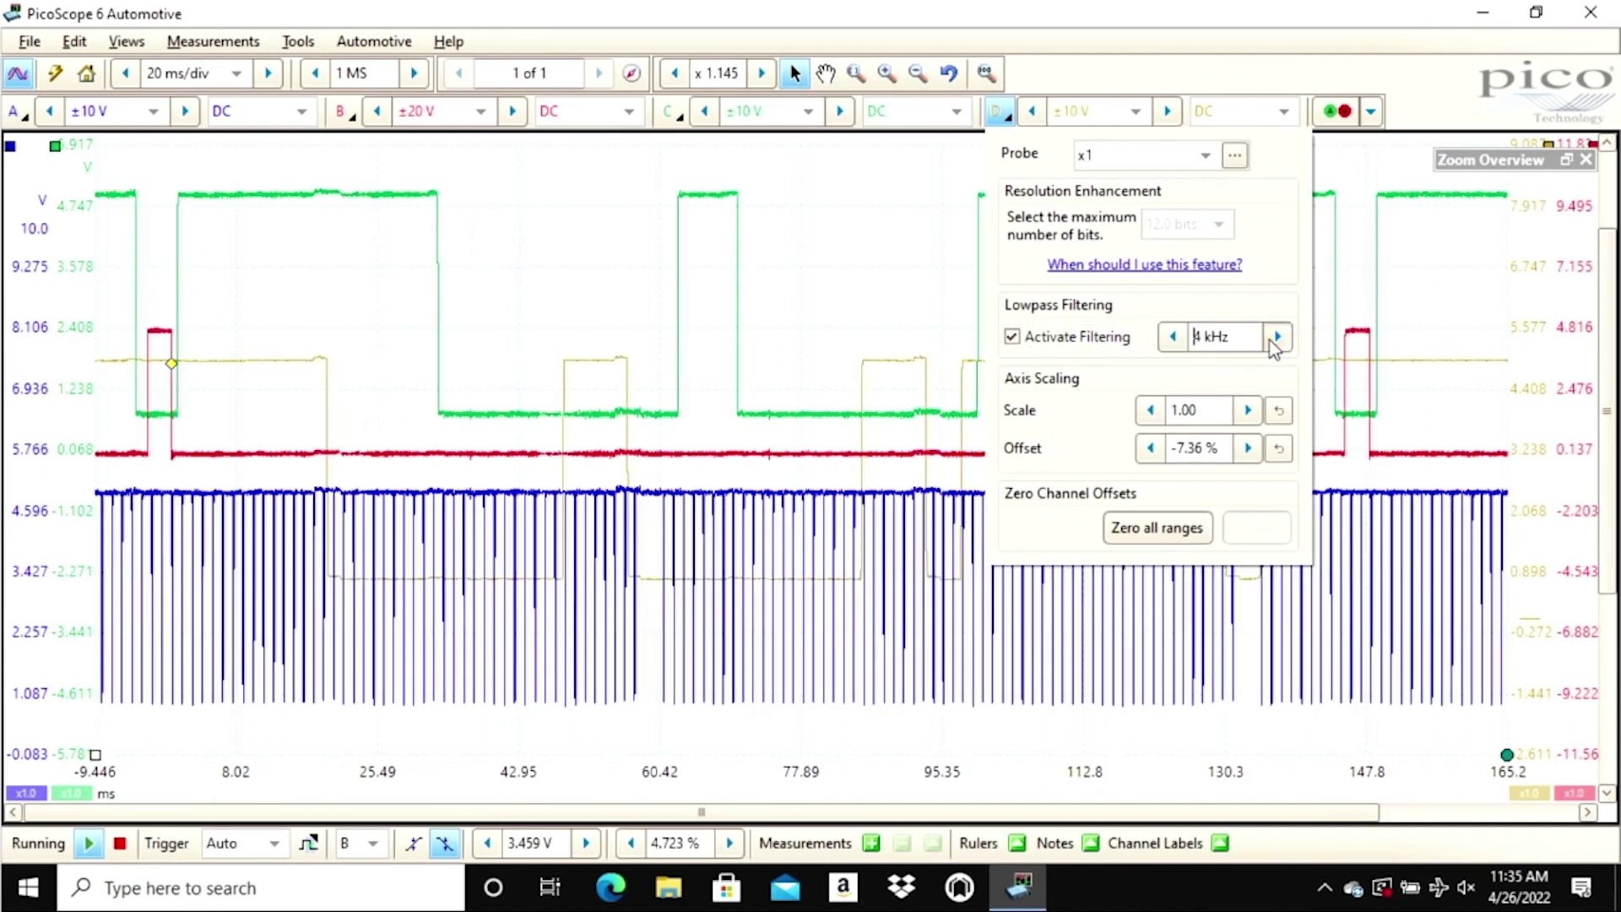
left_click(1276, 336)
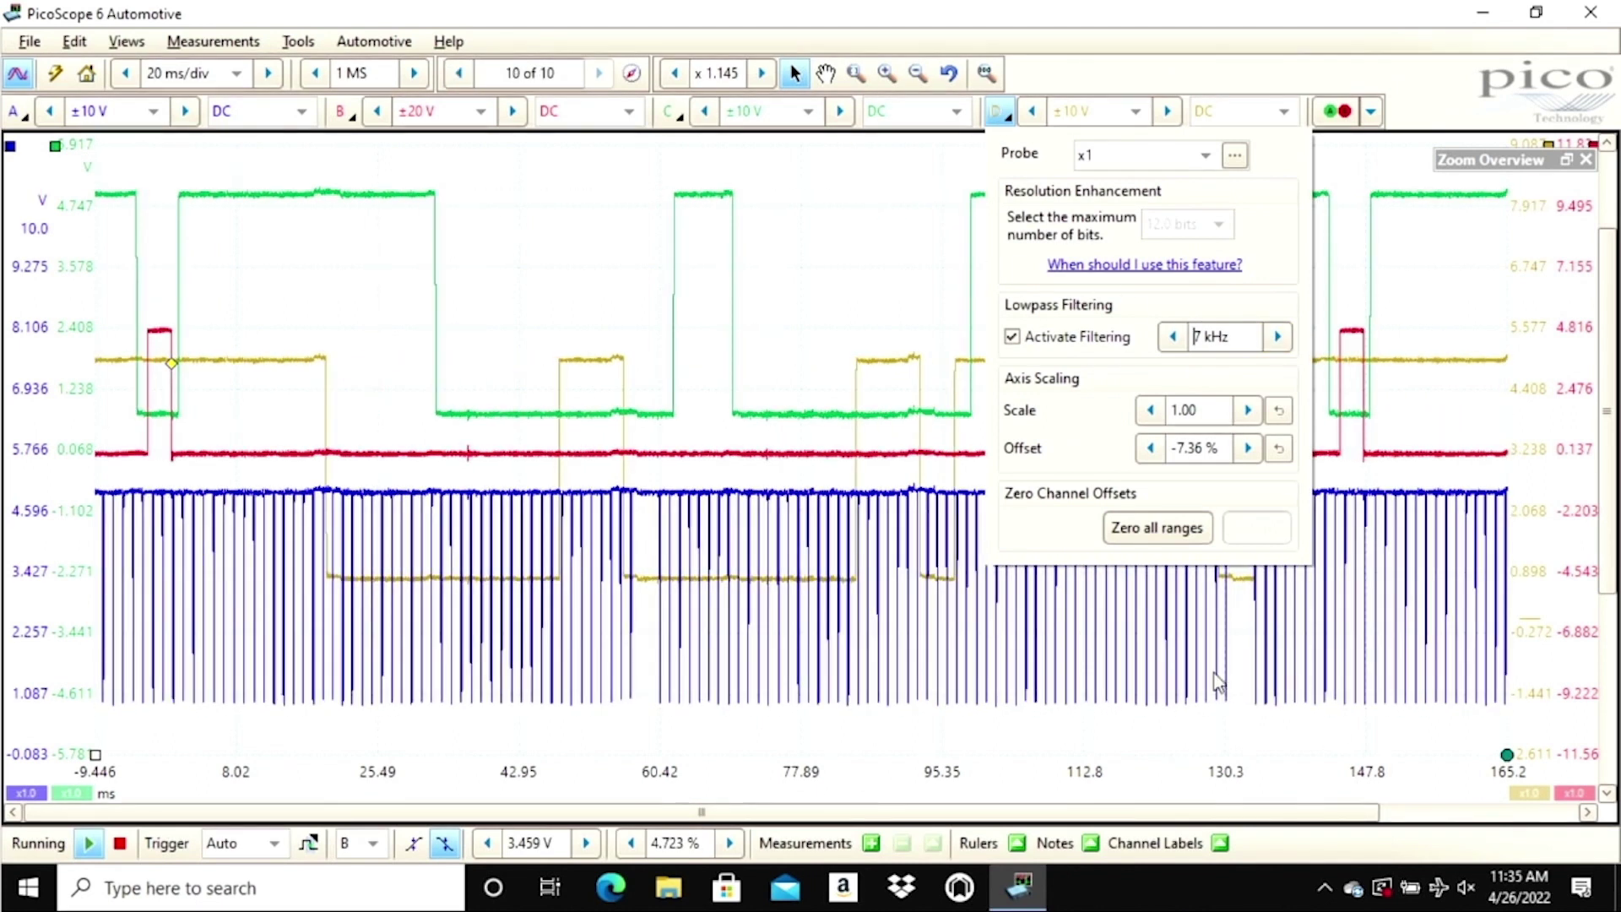
left_click(1226, 754)
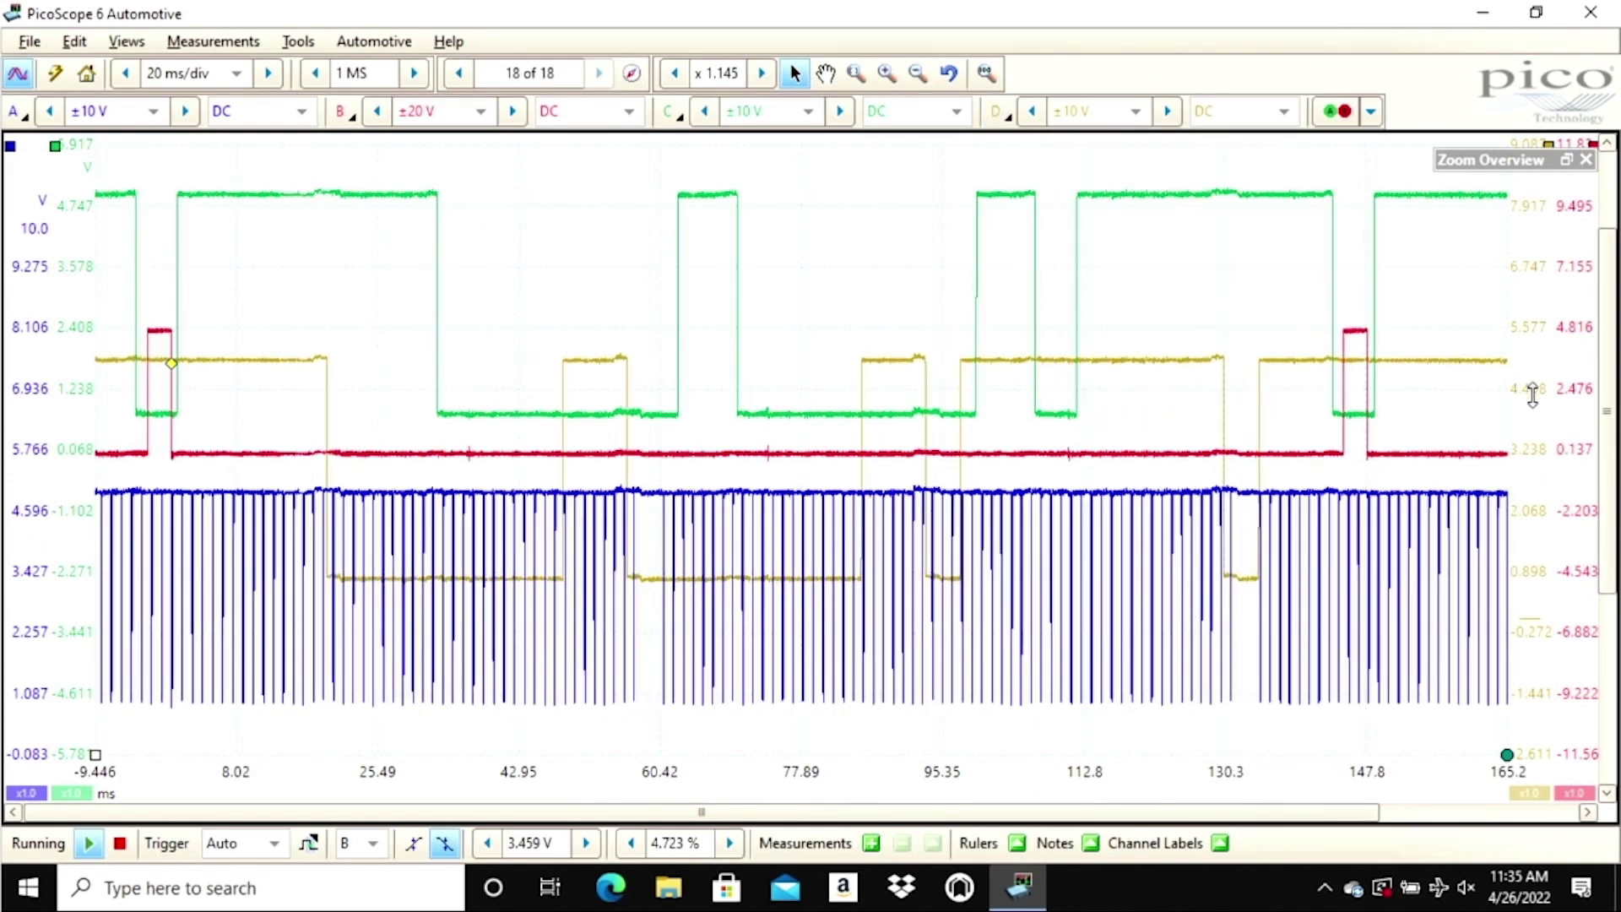
mouse_move(1530, 395)
left_mouse_down()
mouse_move(1536, 448)
mouse_move(1466, 253)
mouse_move(1469, 213)
mouse_move(1477, 224)
left_mouse_up()
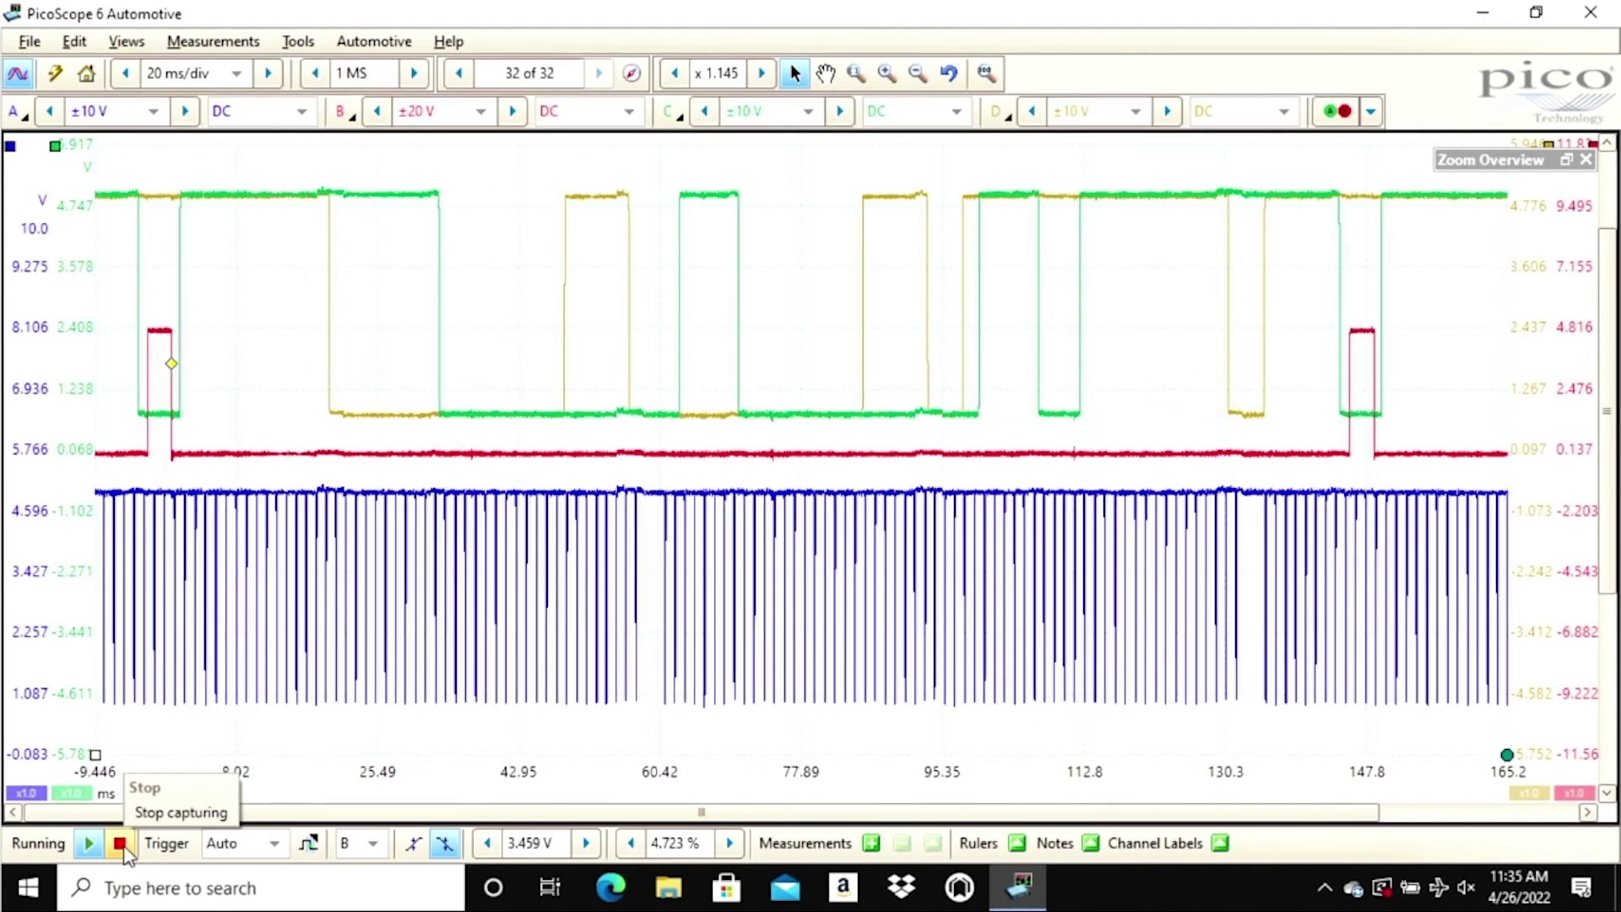
Stop the capture at waveform 32 and raise the yellow channel D trace over the green one.
left_click(123, 846)
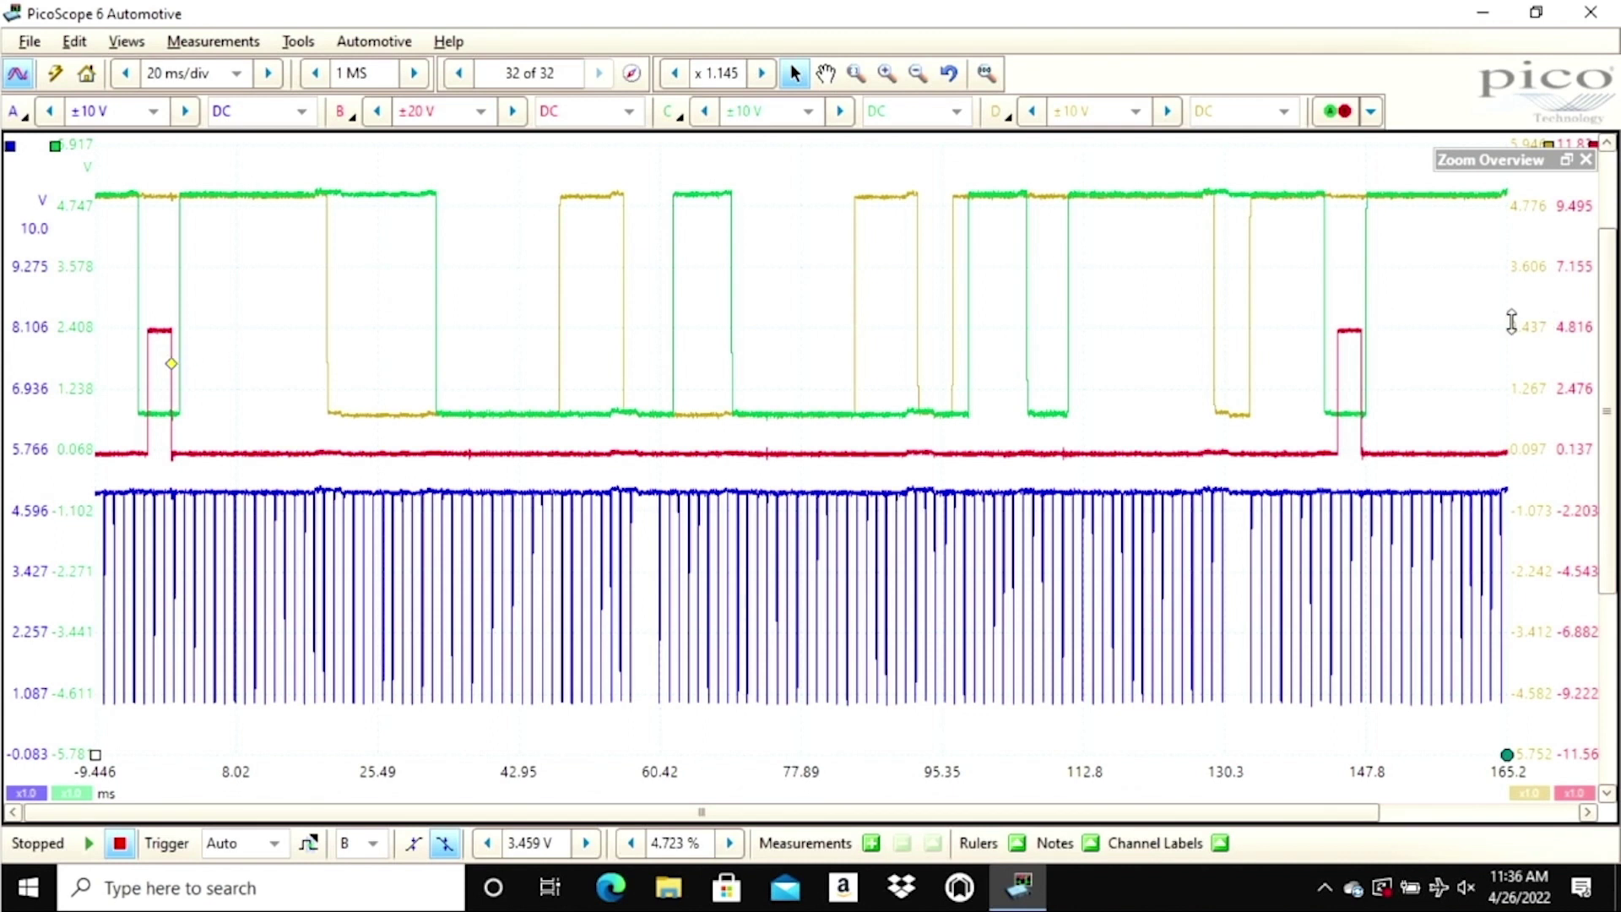
mouse_move(1520, 327)
left_mouse_down()
mouse_move(1520, 361)
mouse_move(1506, 298)
left_mouse_up()
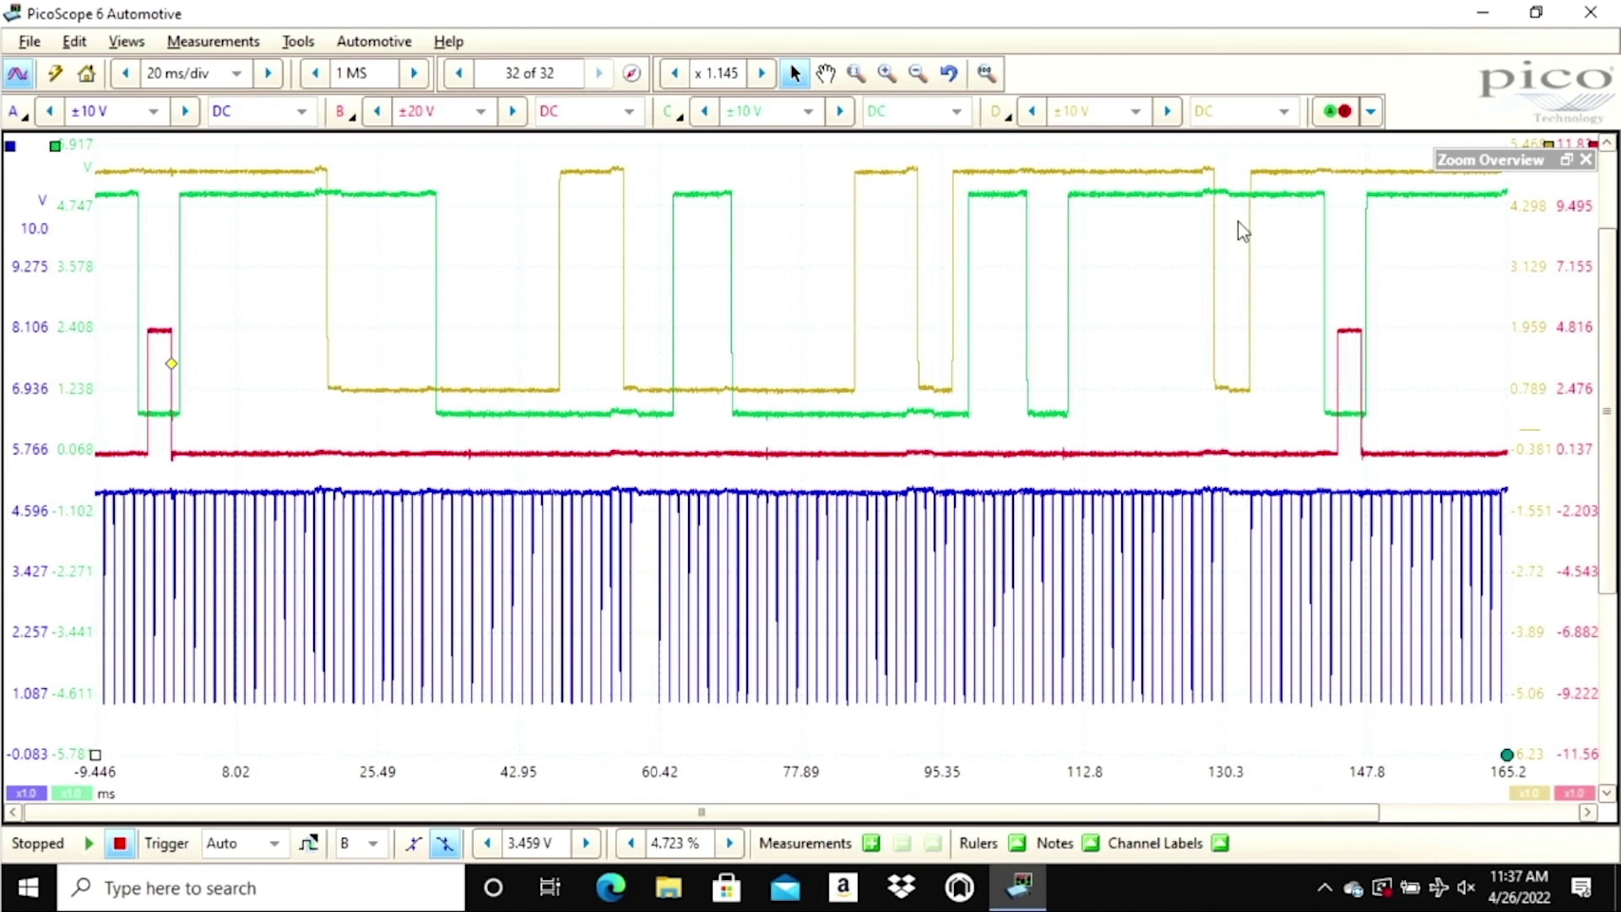
Shift the yellow channel D trace down to sit just below green channel C's square wave.
mouse_move(1540, 256)
left_mouse_down()
mouse_move(1490, 503)
mouse_move(1476, 373)
mouse_move(1492, 353)
left_mouse_up()
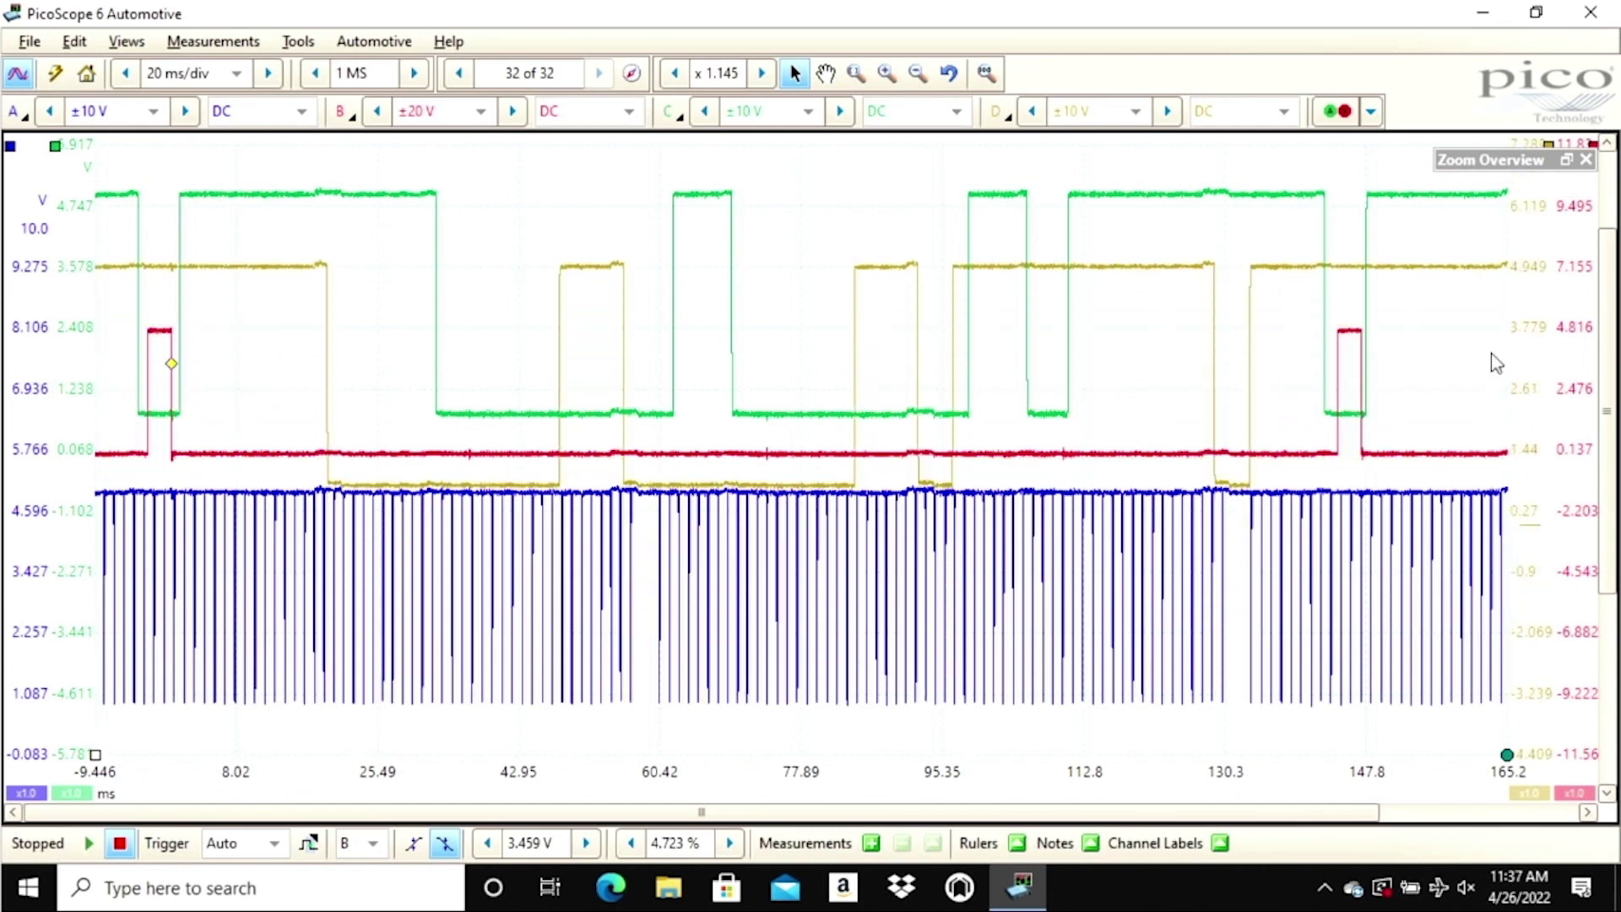